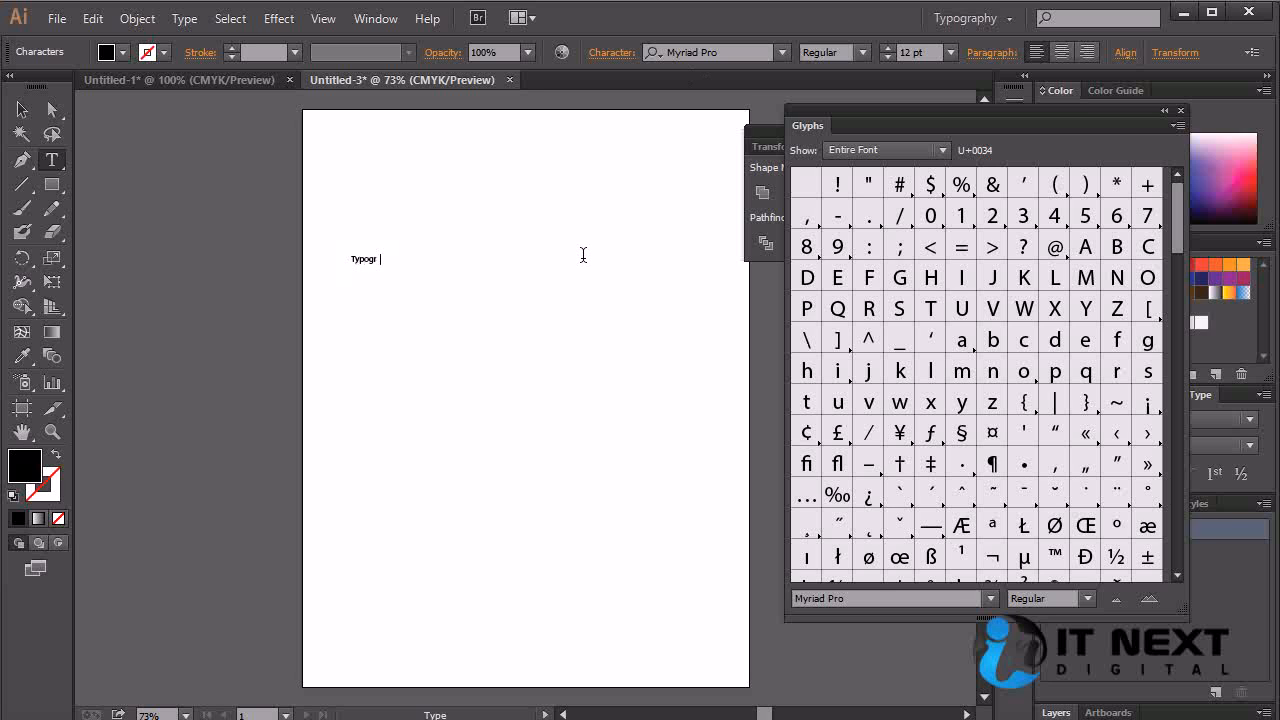
- Complete the text as "Typography" and scale it up to about 96.9 pt
text(y)
key(ctrl+a)
click(22, 110)
drag(397, 268, 706, 409)
- Place the enlarged "Typography" text near the top of the page
drag(628, 328, 628, 204)
key(space)
drag(582, 313, 555, 363)
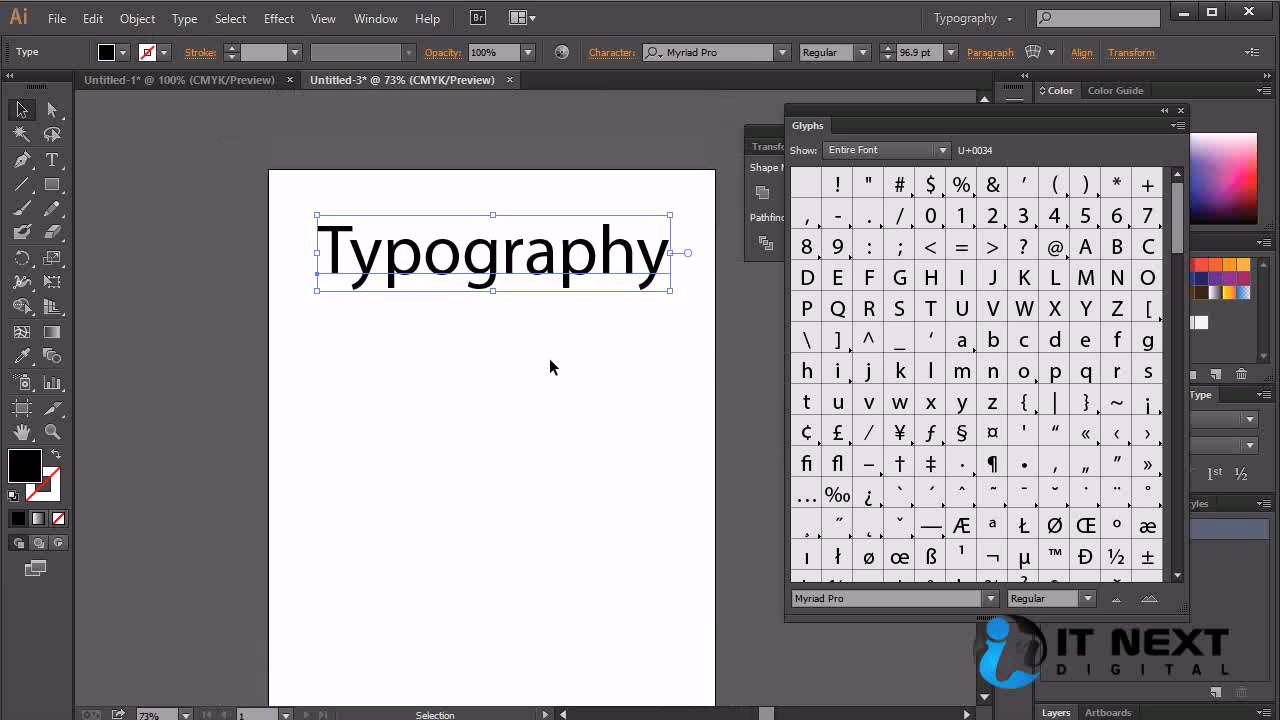
drag(557, 267, 547, 259)
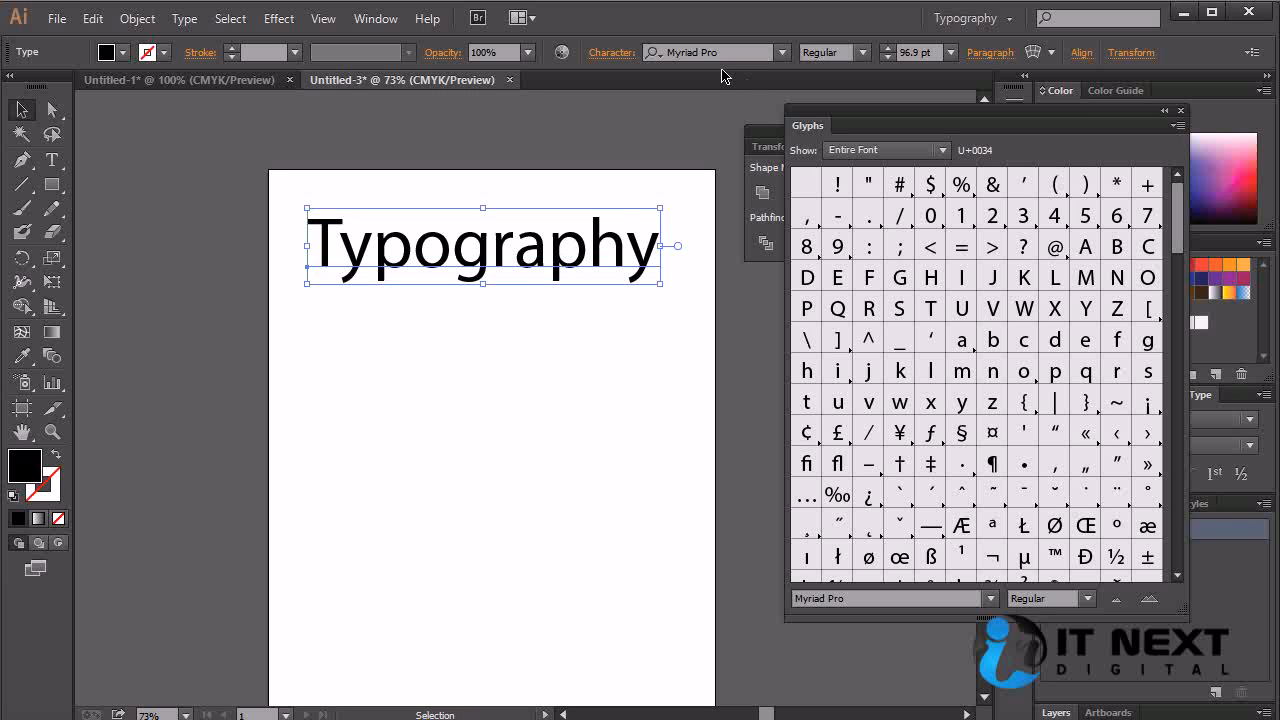
- Duplicate the "Typography" line below the original and set the copy's font to Helvetica Neue LT Std 55 Roman
drag(578, 258, 584, 358)
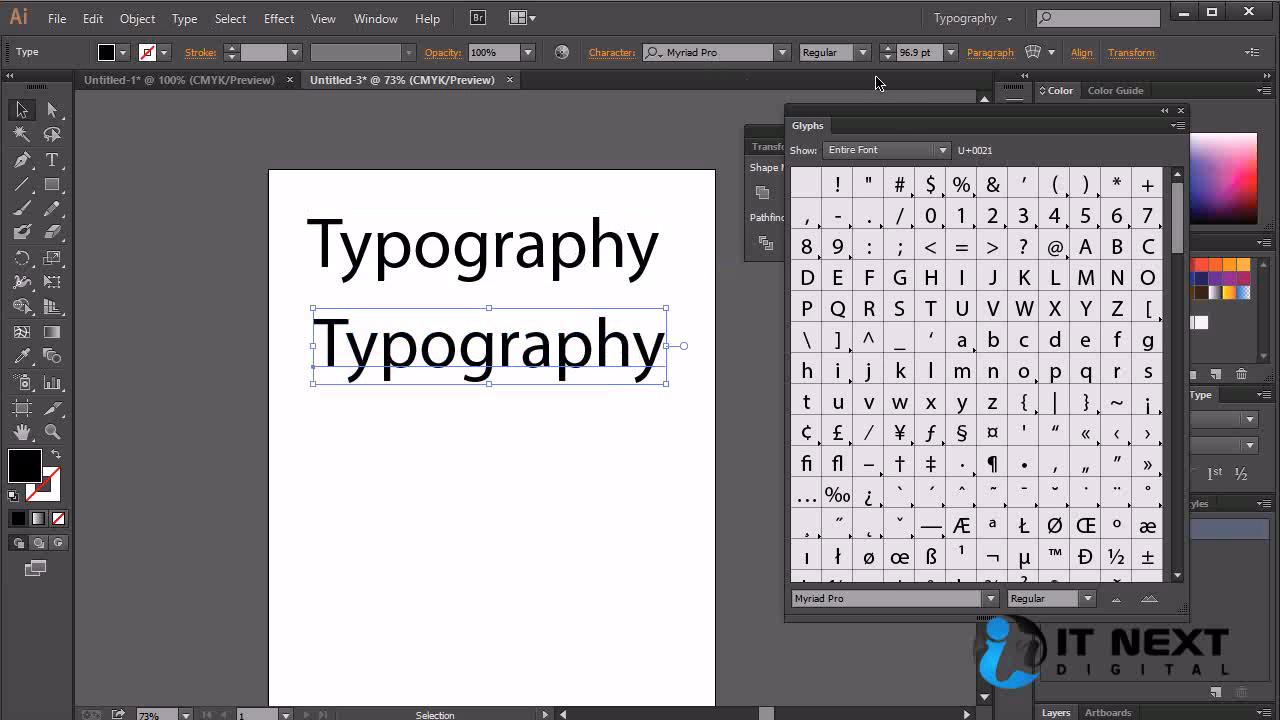
click(738, 56)
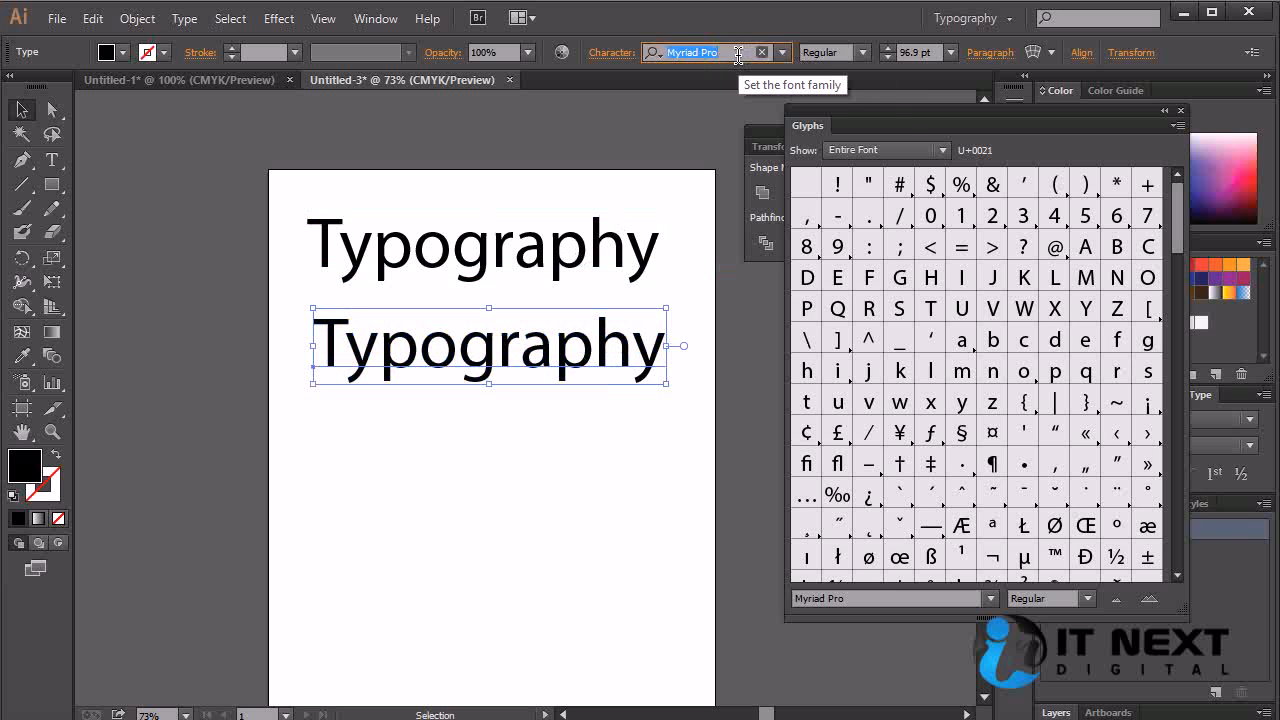
text(hel)
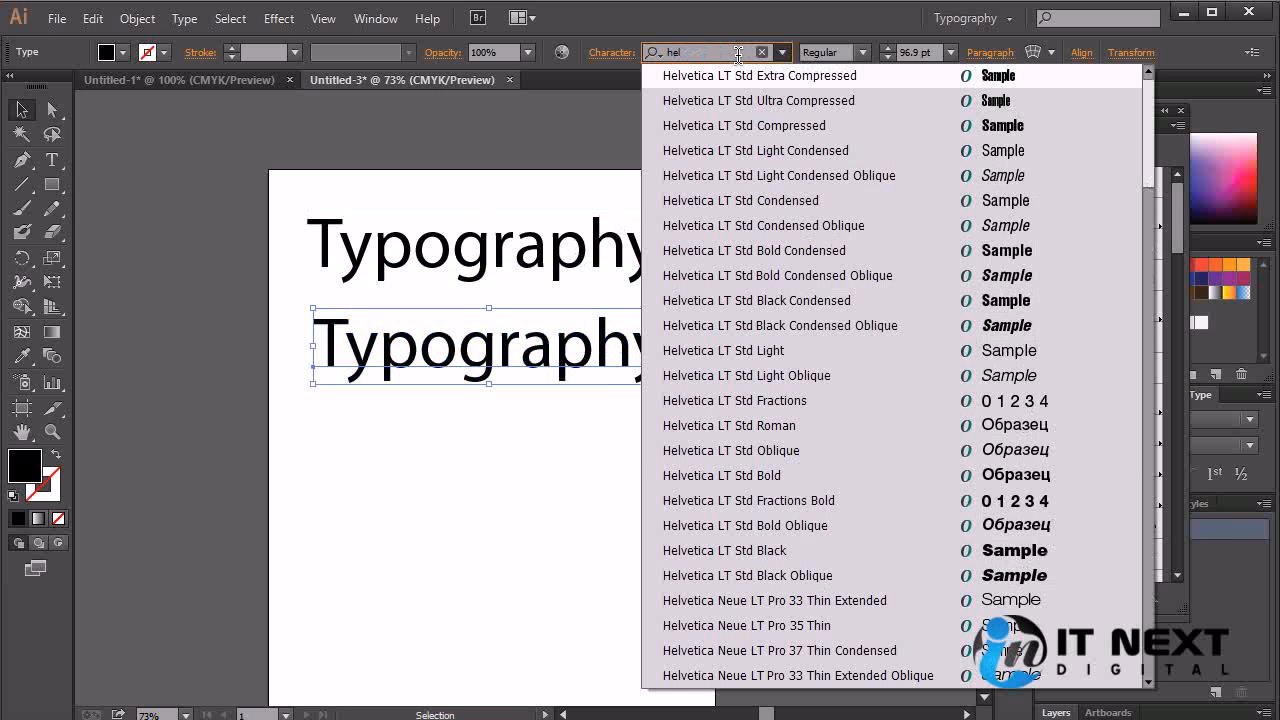
scroll(978, 462, down, 7)
scroll(976, 462, down, 8)
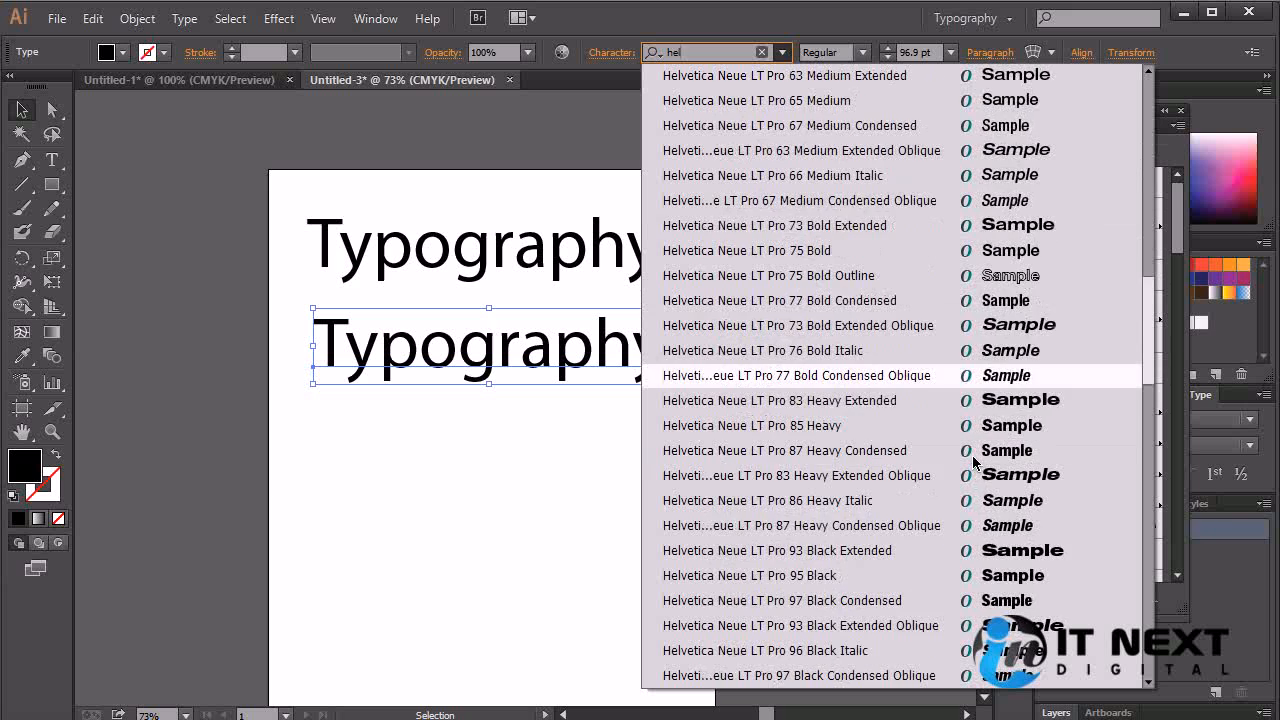
scroll(974, 462, down, 2)
scroll(972, 458, up, 3)
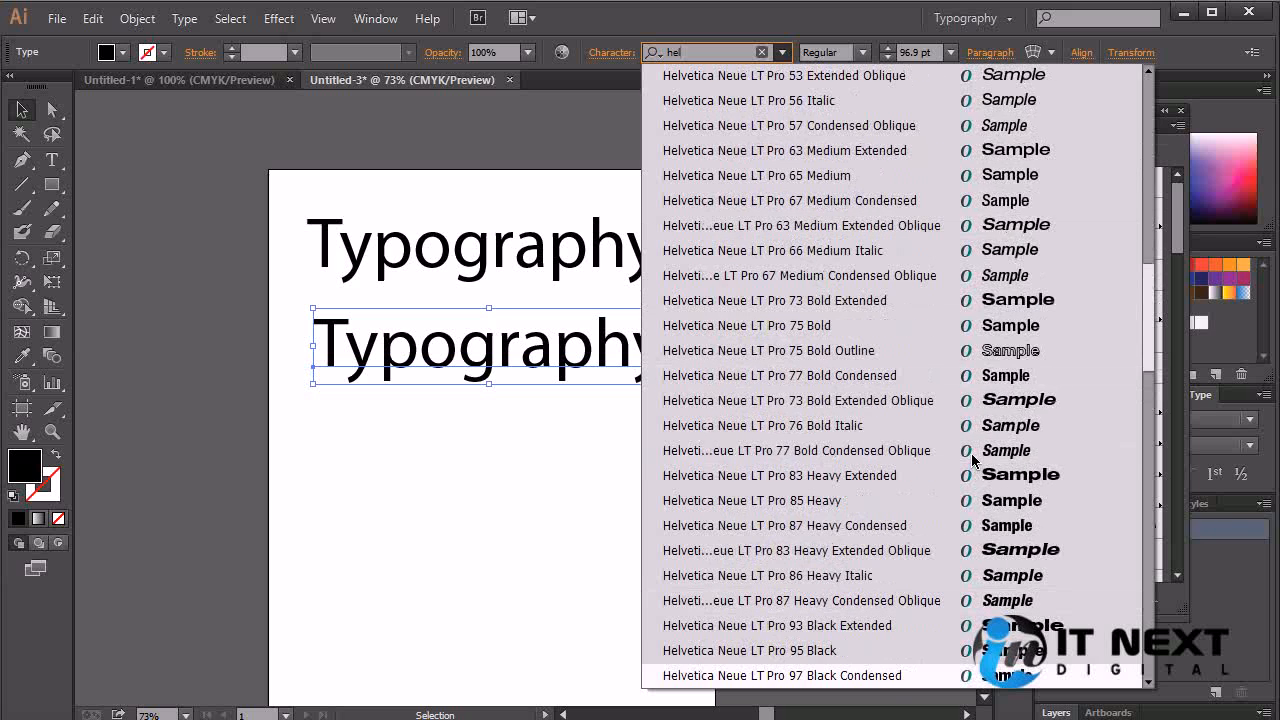
scroll(970, 452, down, 12)
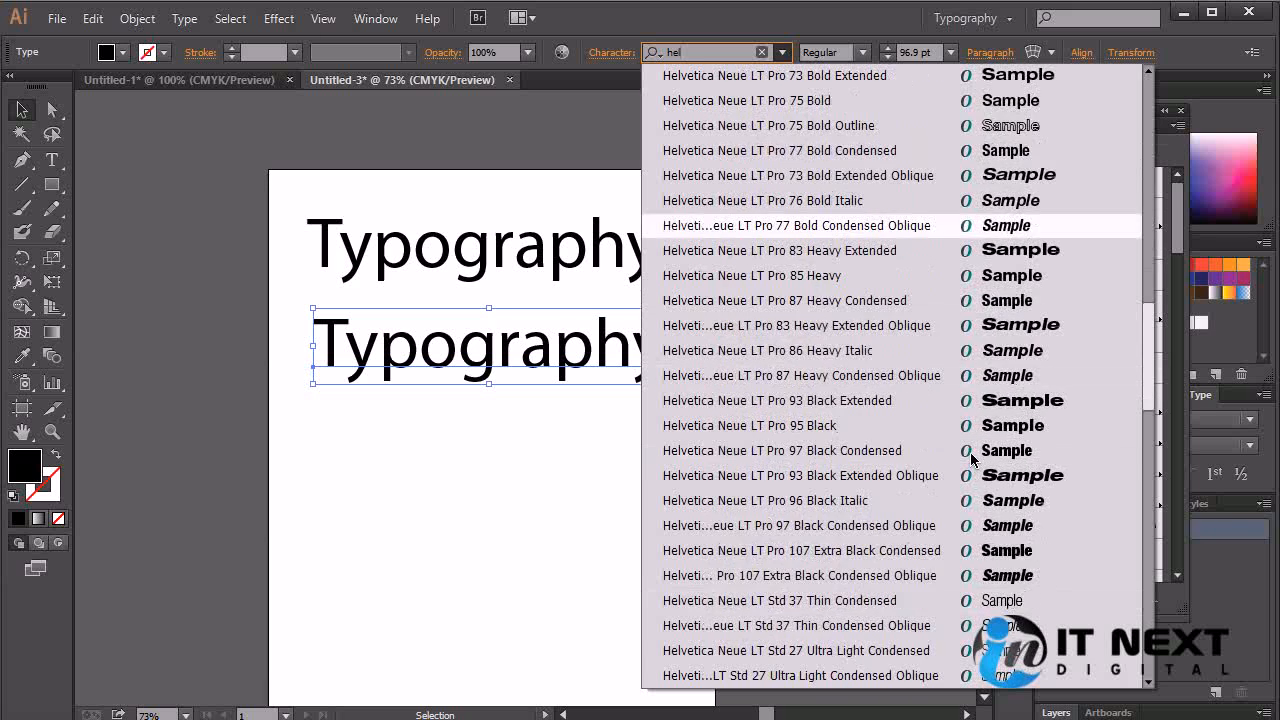
scroll(970, 452, down, 4)
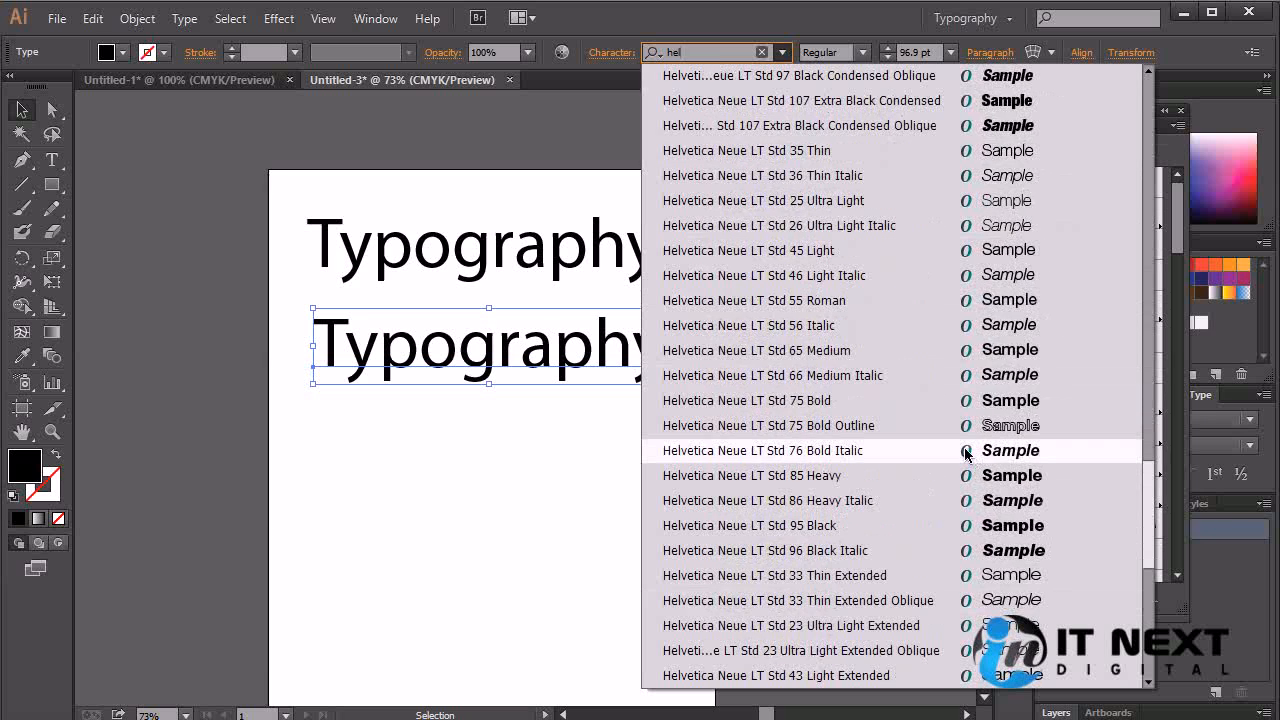
click(880, 300)
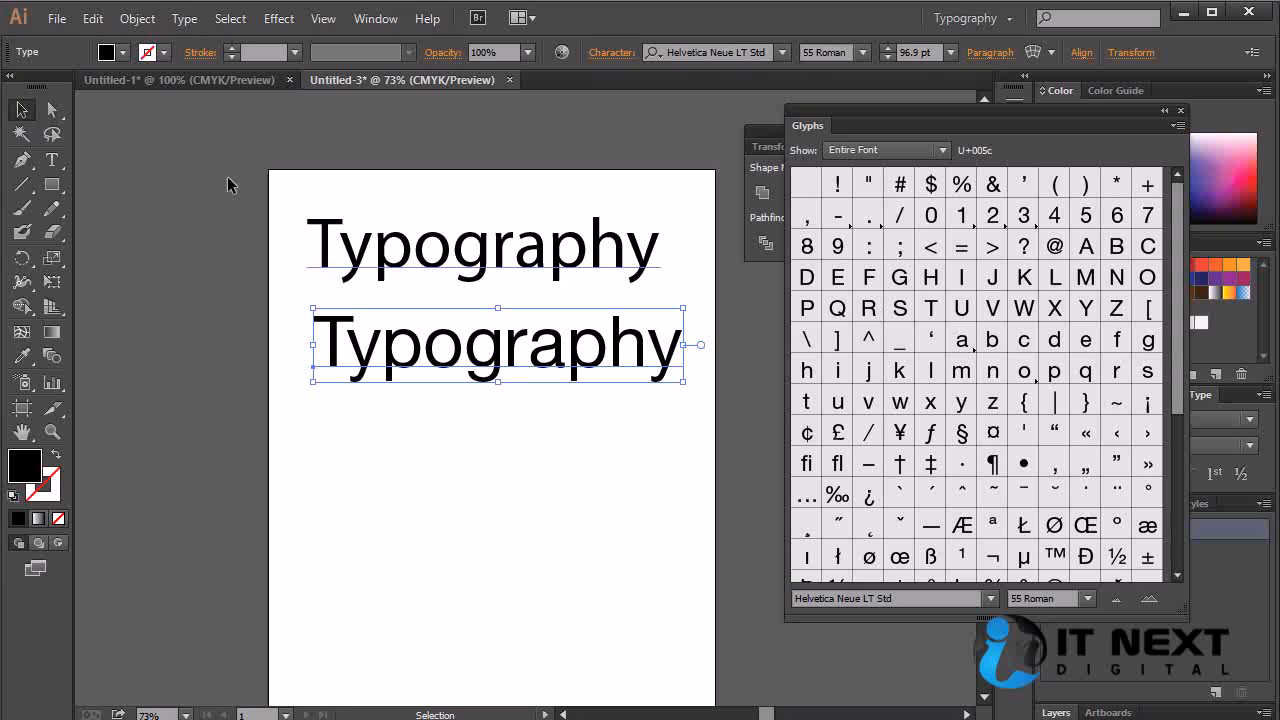
- Compare the letterforms of the Myriad Pro and Helvetica Neue lines up close
click(480, 478)
key(ctrl+plus)
key(ctrl+plus)
key(space)
drag(447, 447, 455, 689)
click(585, 570)
key(space)
drag(520, 420, 500, 360)
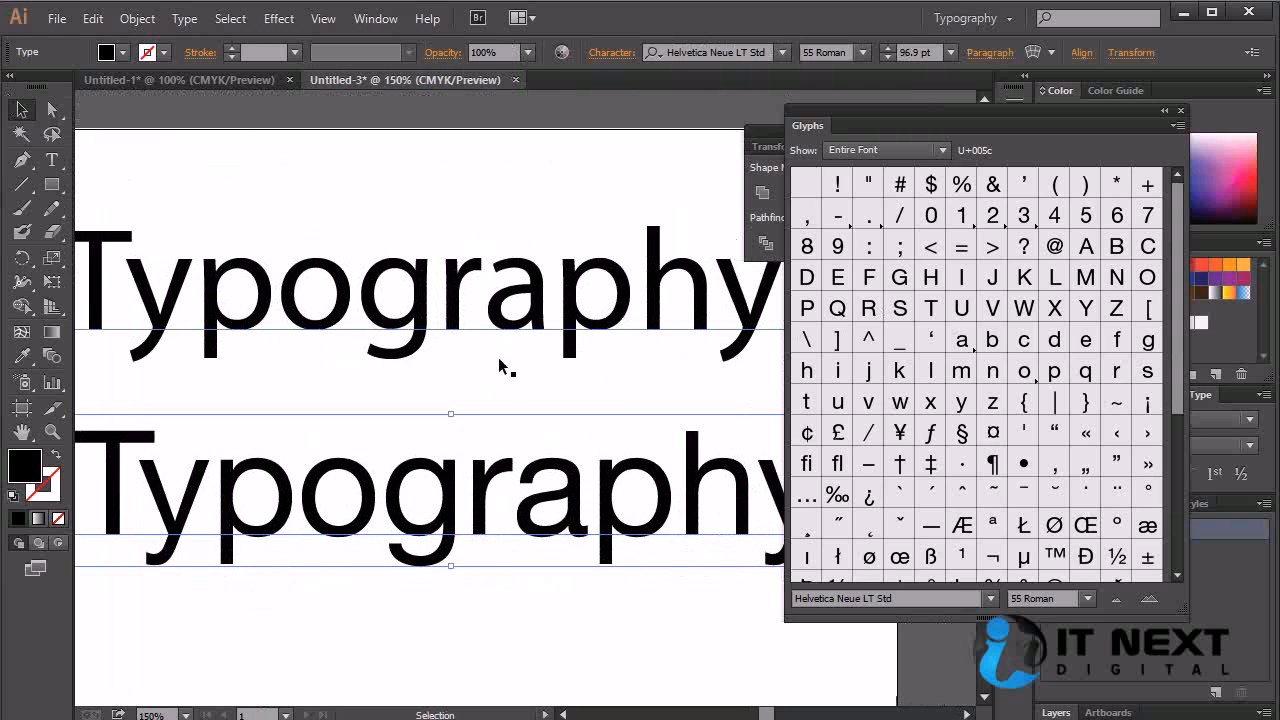
click(513, 332)
click(513, 500)
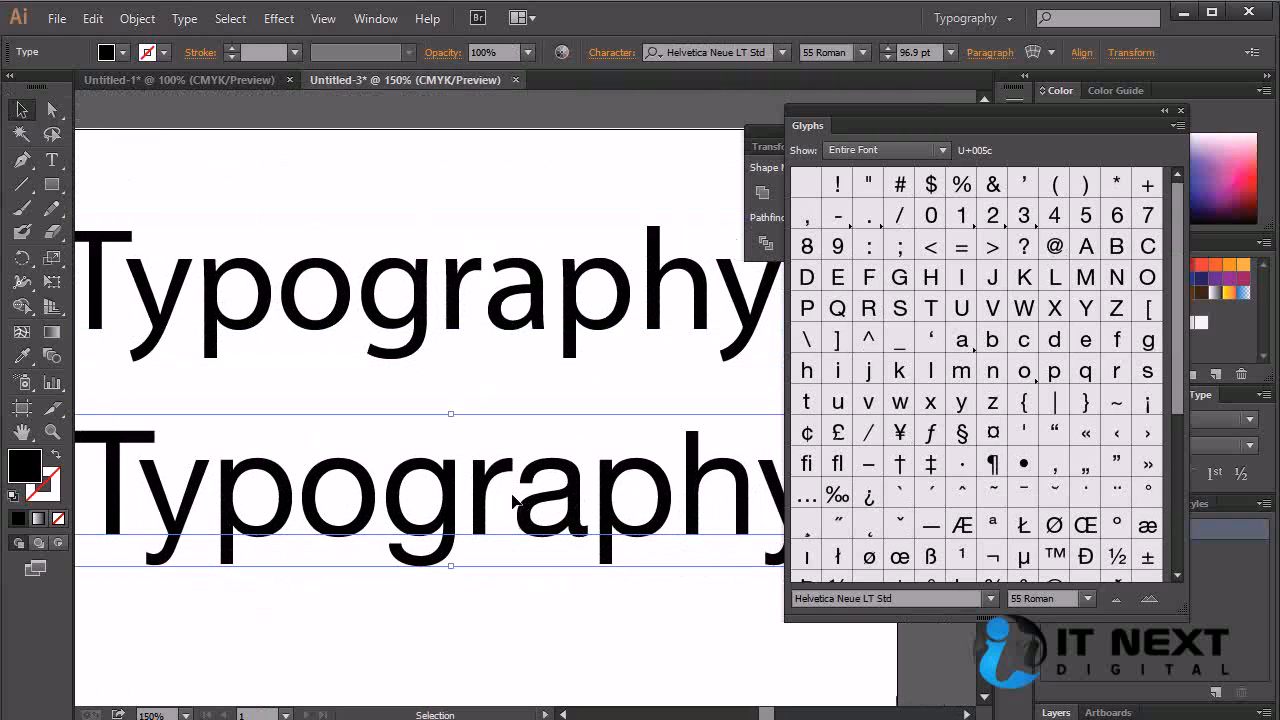
click(530, 315)
click(551, 480)
click(405, 325)
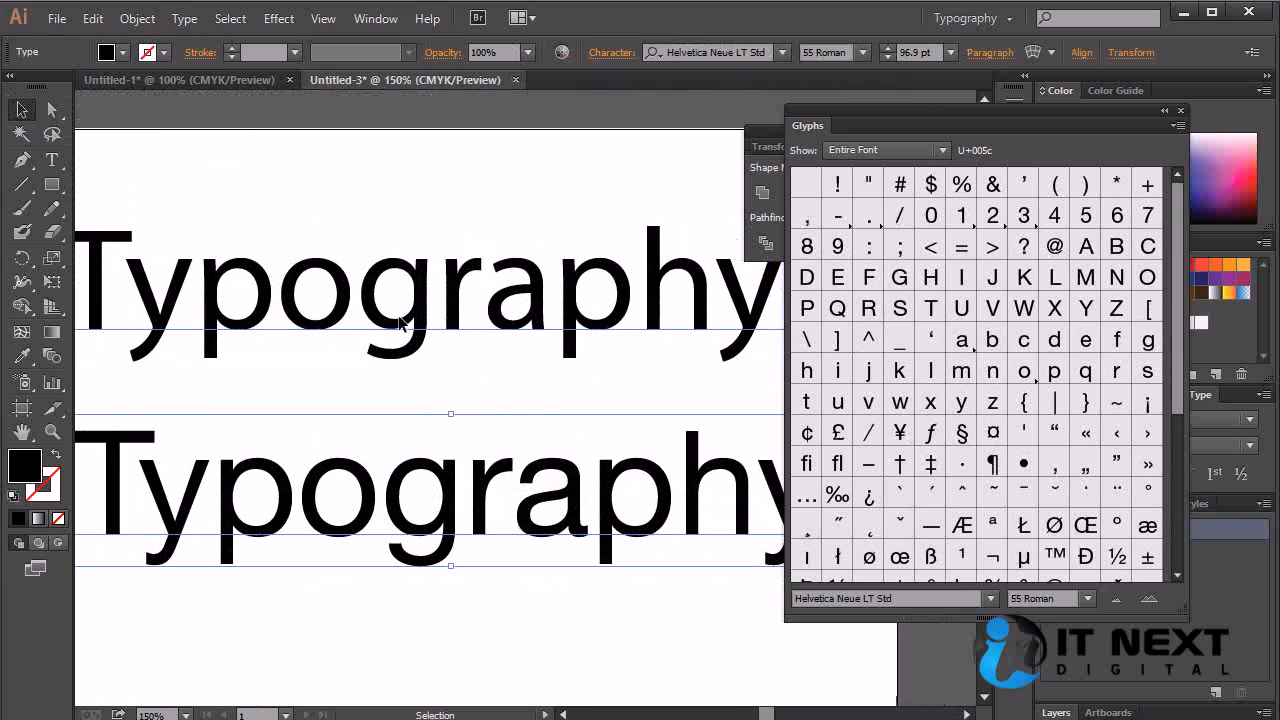
drag(392, 458, 592, 464)
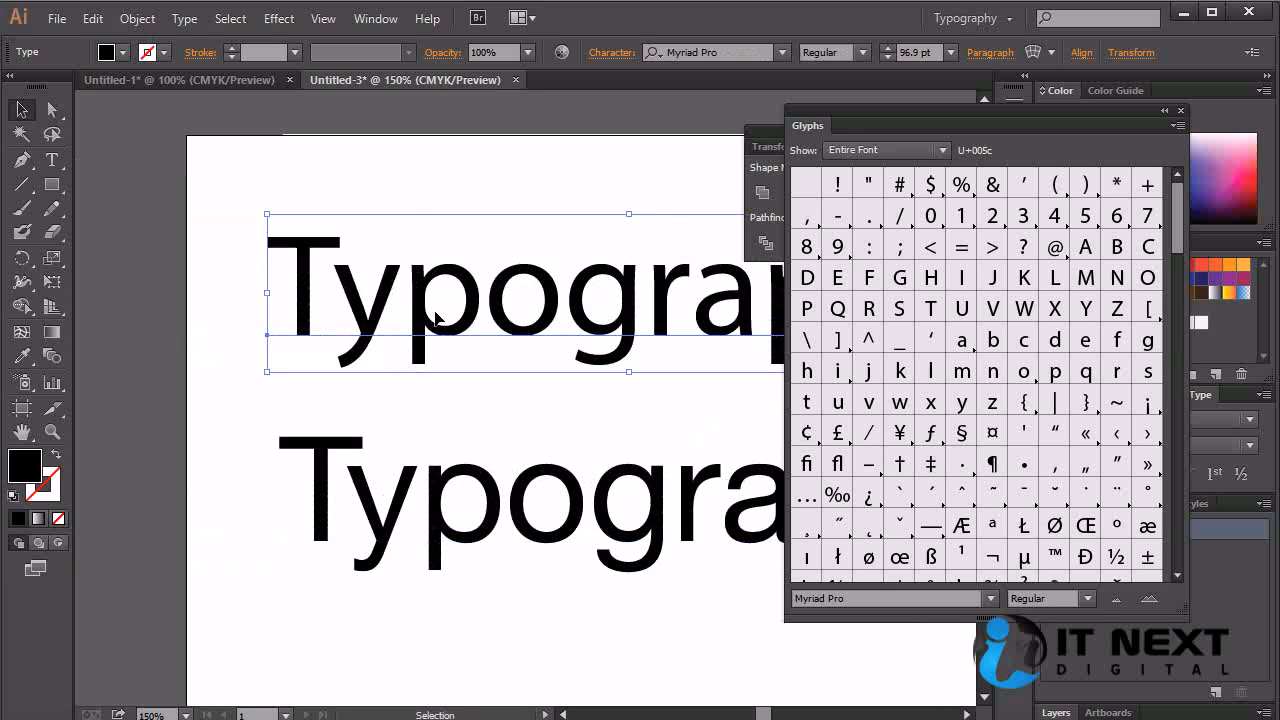
click(469, 519)
drag(614, 318, 383, 300)
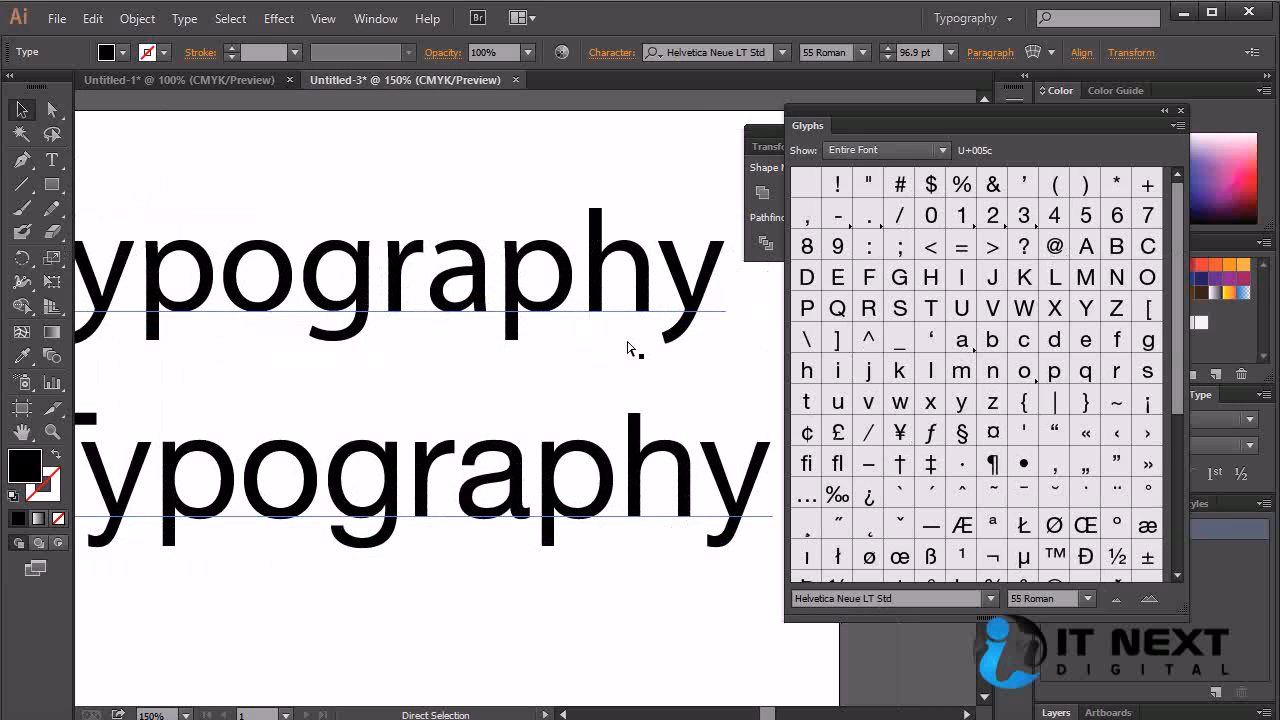
key(ctrl+minus)
key(ctrl+minus)
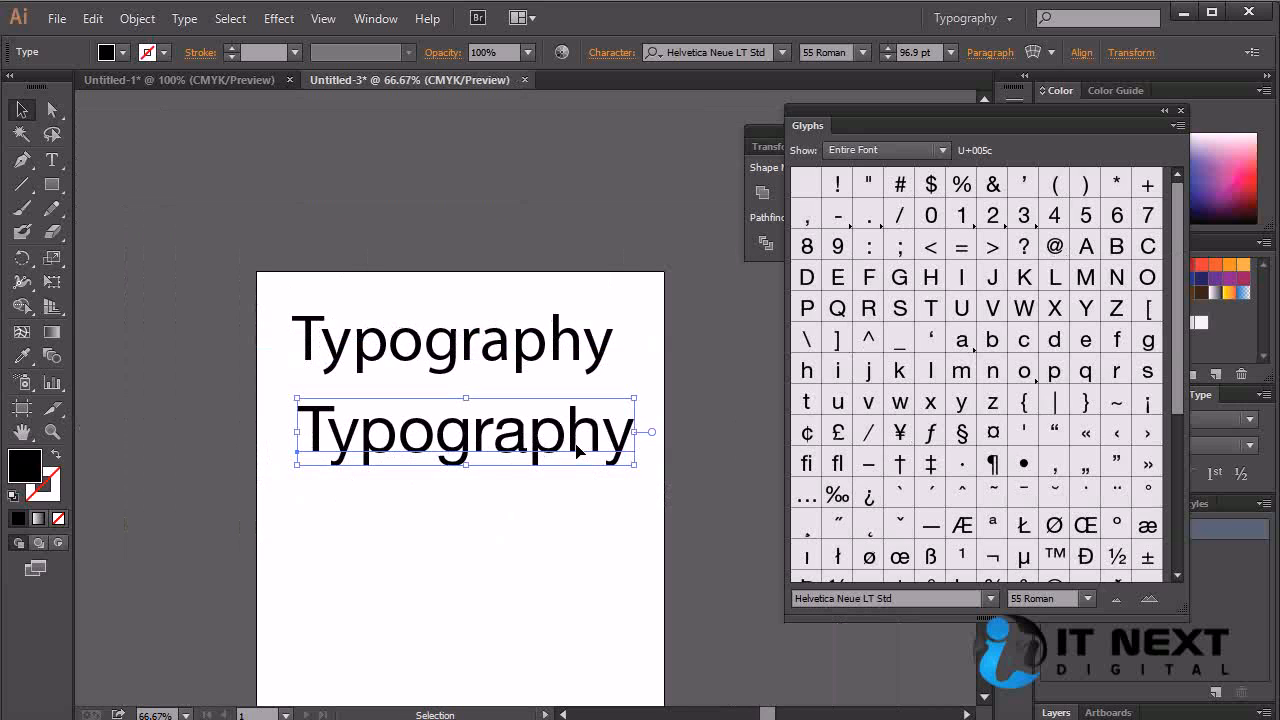
- Change the second "Typography" line's font to Garamond Premier Pro
click(741, 53)
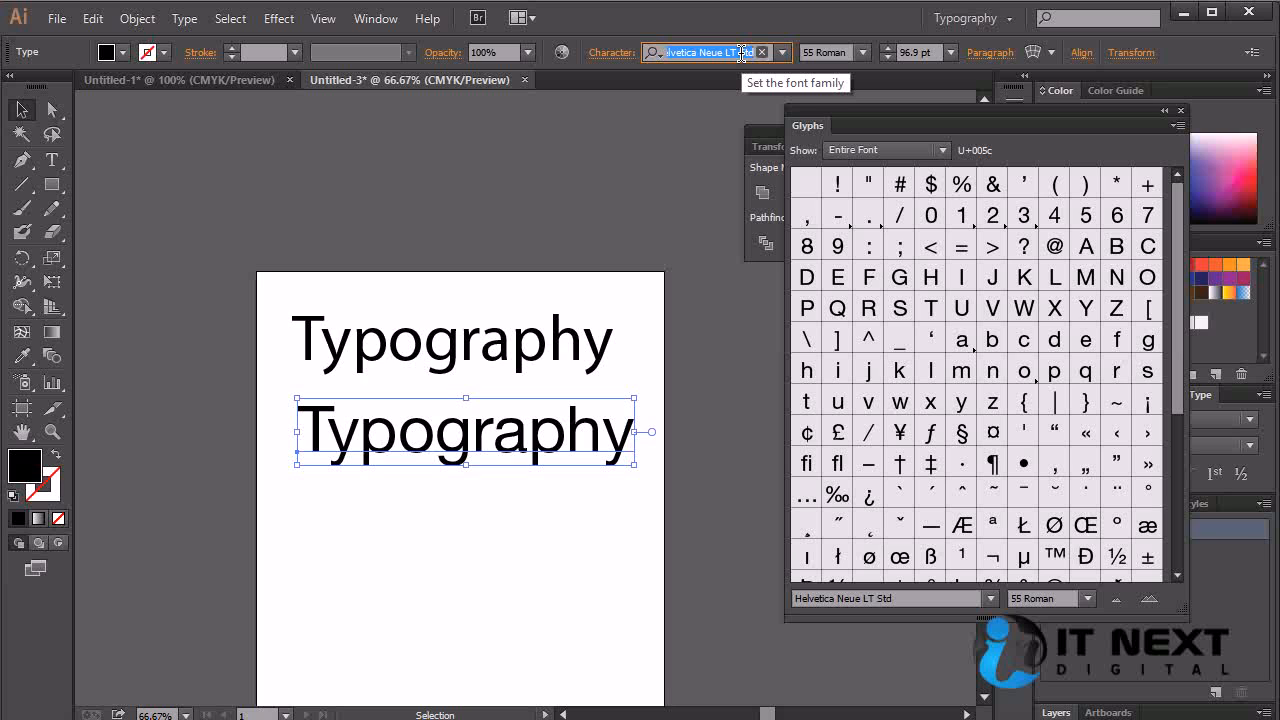
text(gar)
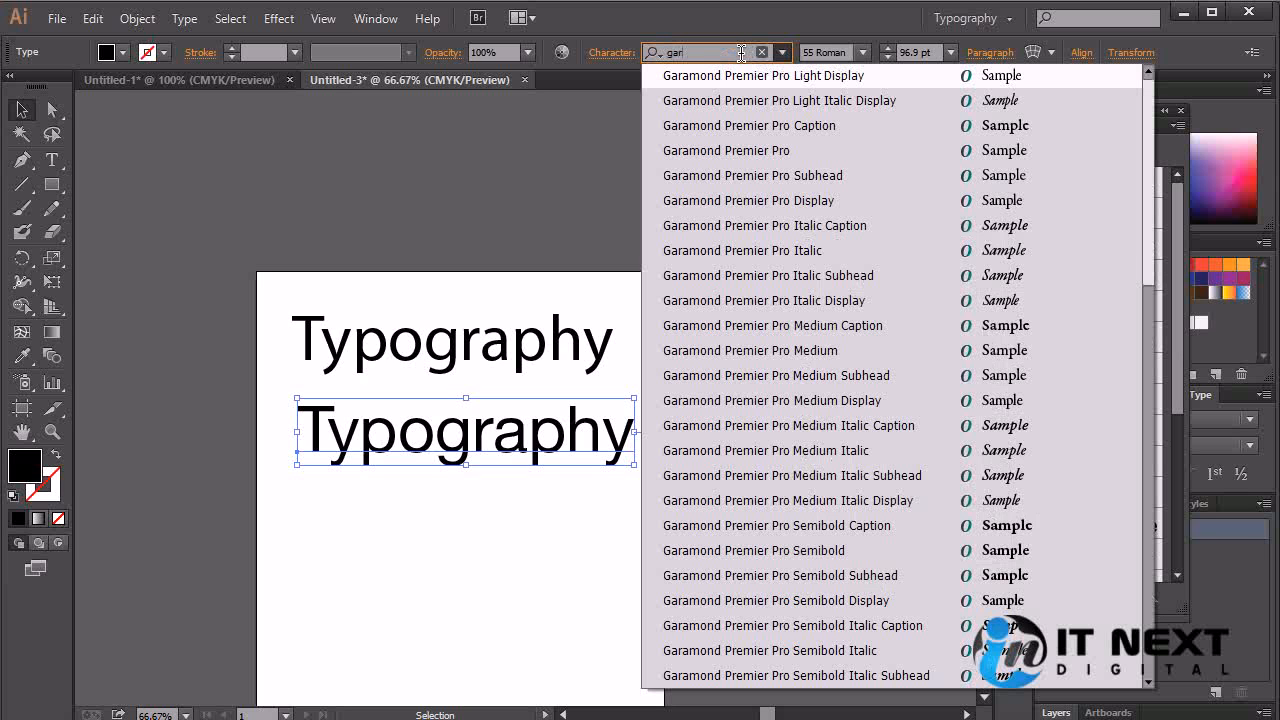
click(897, 153)
click(634, 489)
click(506, 460)
- Duplicate the Garamond line below it and set the copy's font to Leto Slab
drag(541, 450, 556, 529)
click(783, 52)
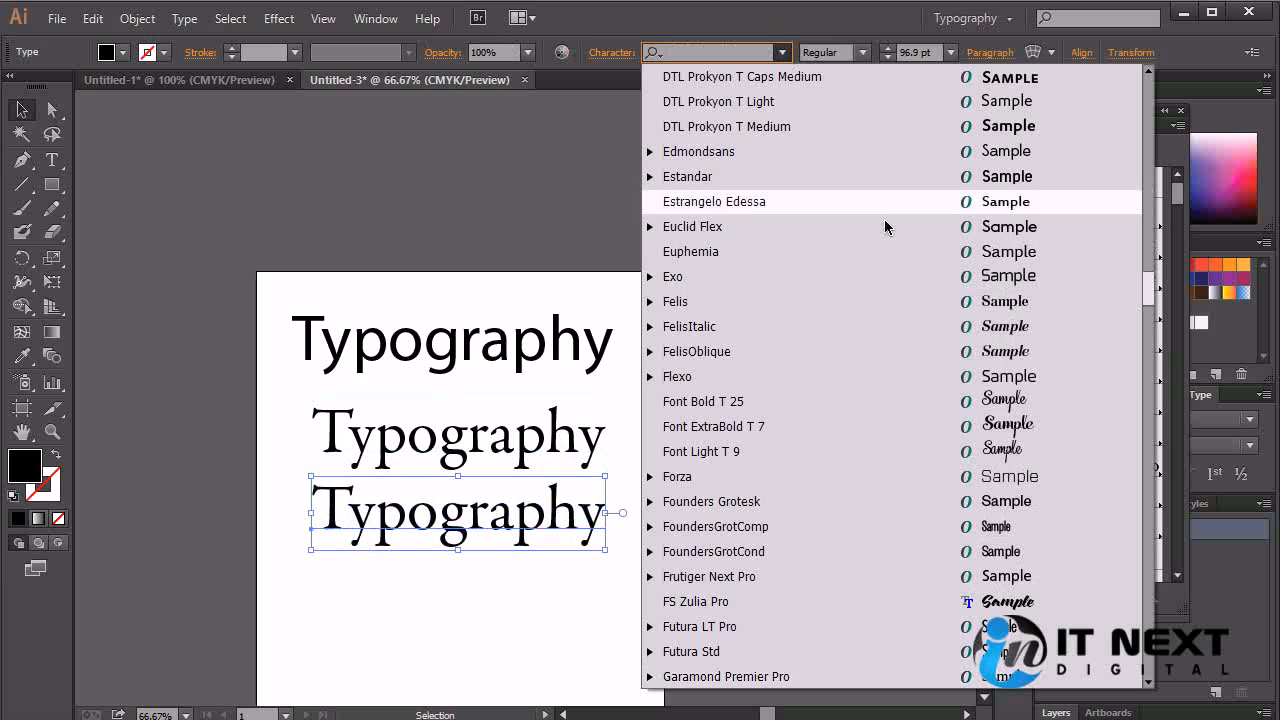
scroll(936, 399, down, 3)
scroll(936, 399, down, 7)
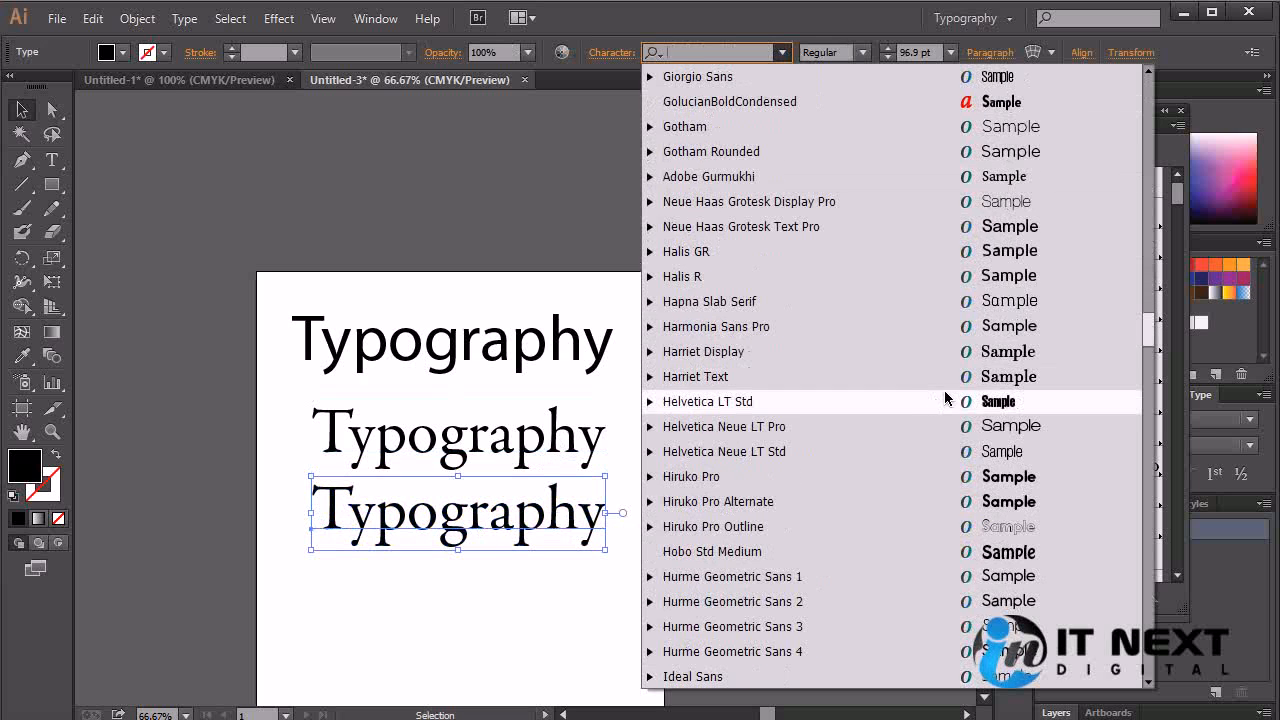
scroll(945, 398, down, 11)
scroll(945, 398, down, 12)
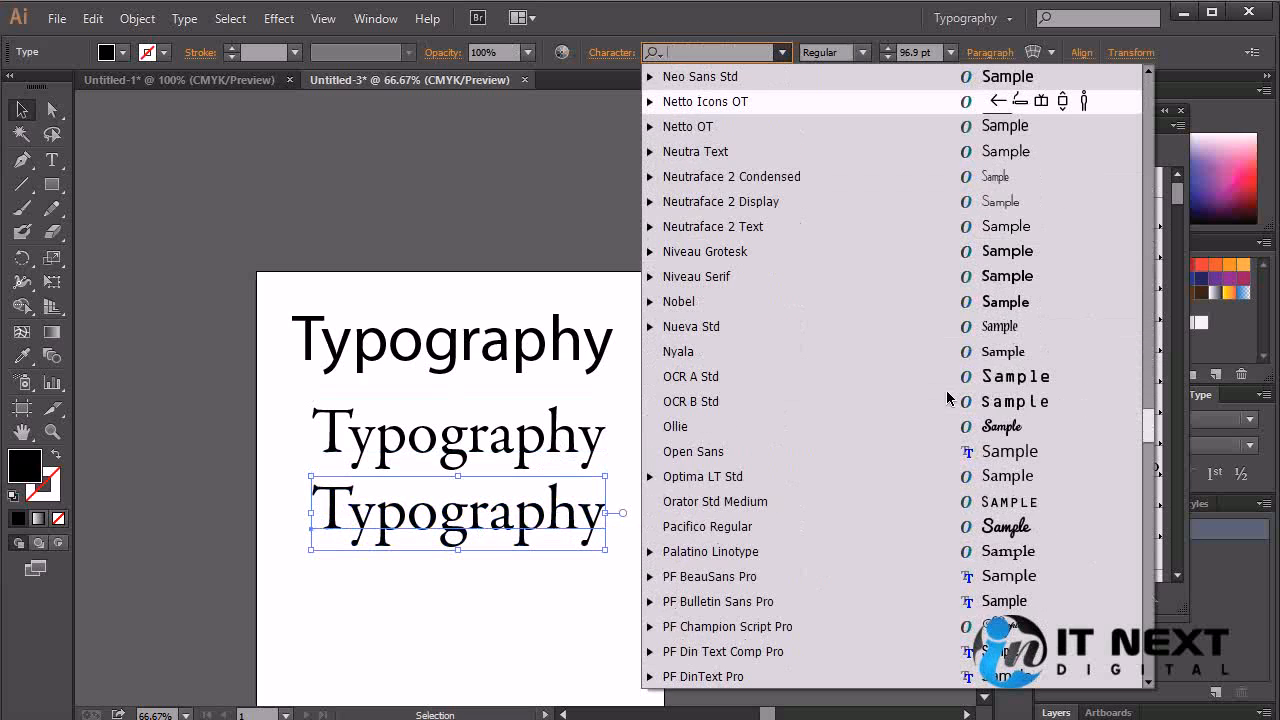
scroll(948, 393, down, 2)
drag(1150, 434, 1149, 362)
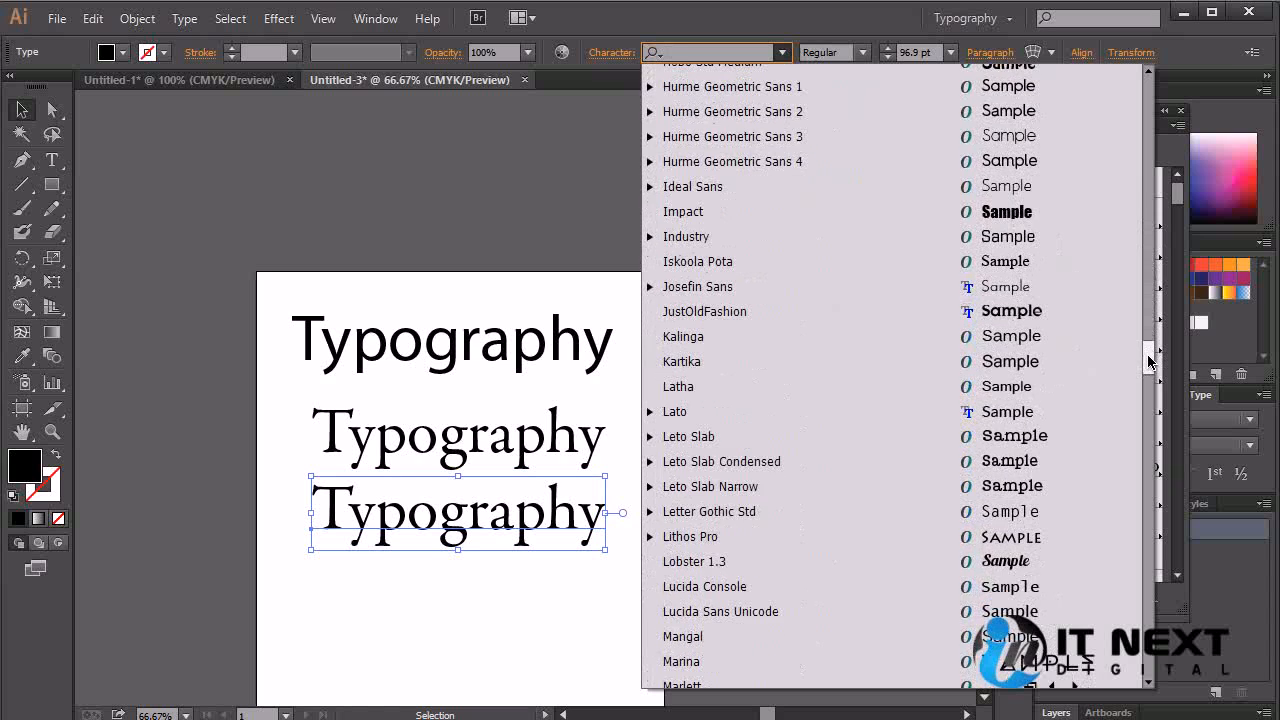
click(1016, 445)
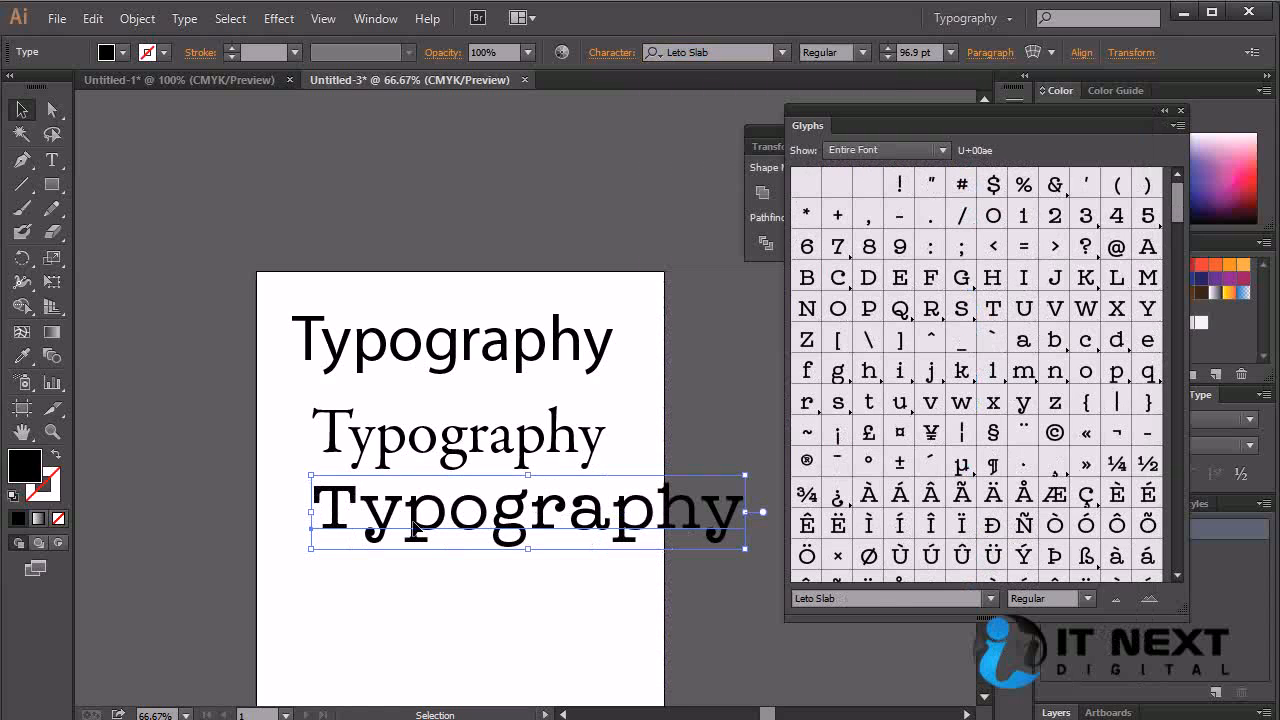
click(784, 53)
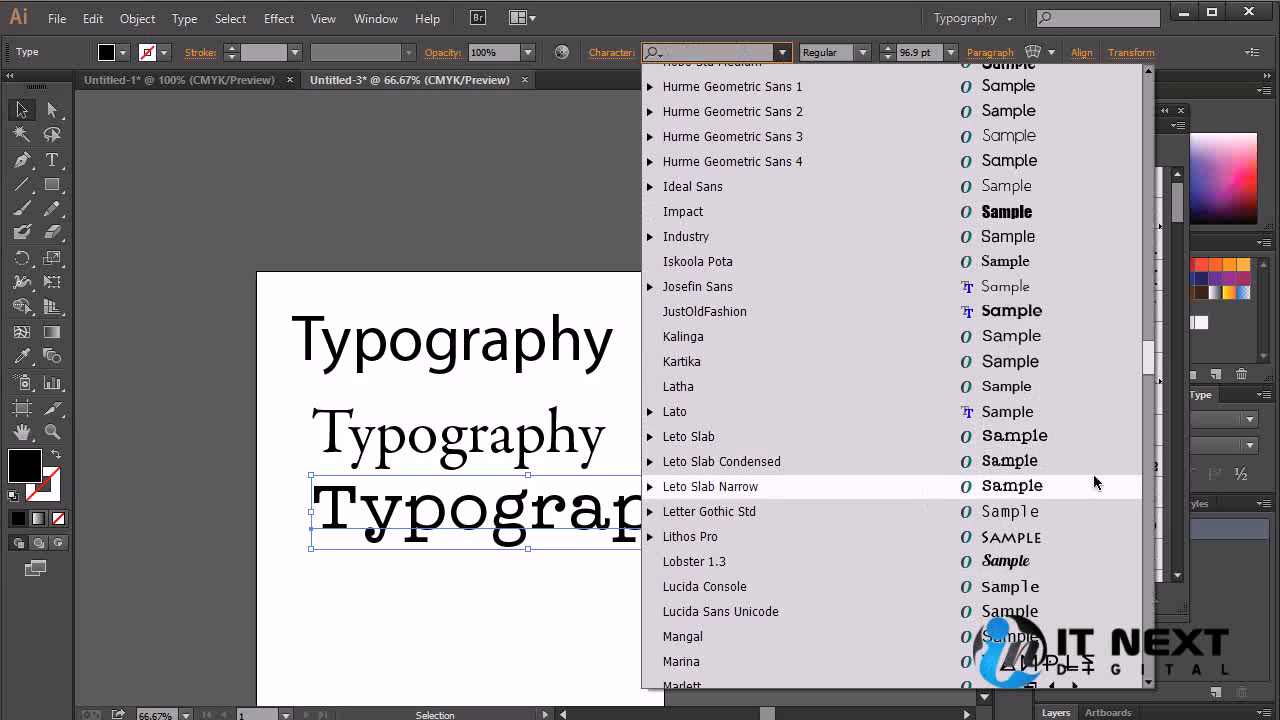
drag(1148, 362, 1155, 555)
click(22, 112)
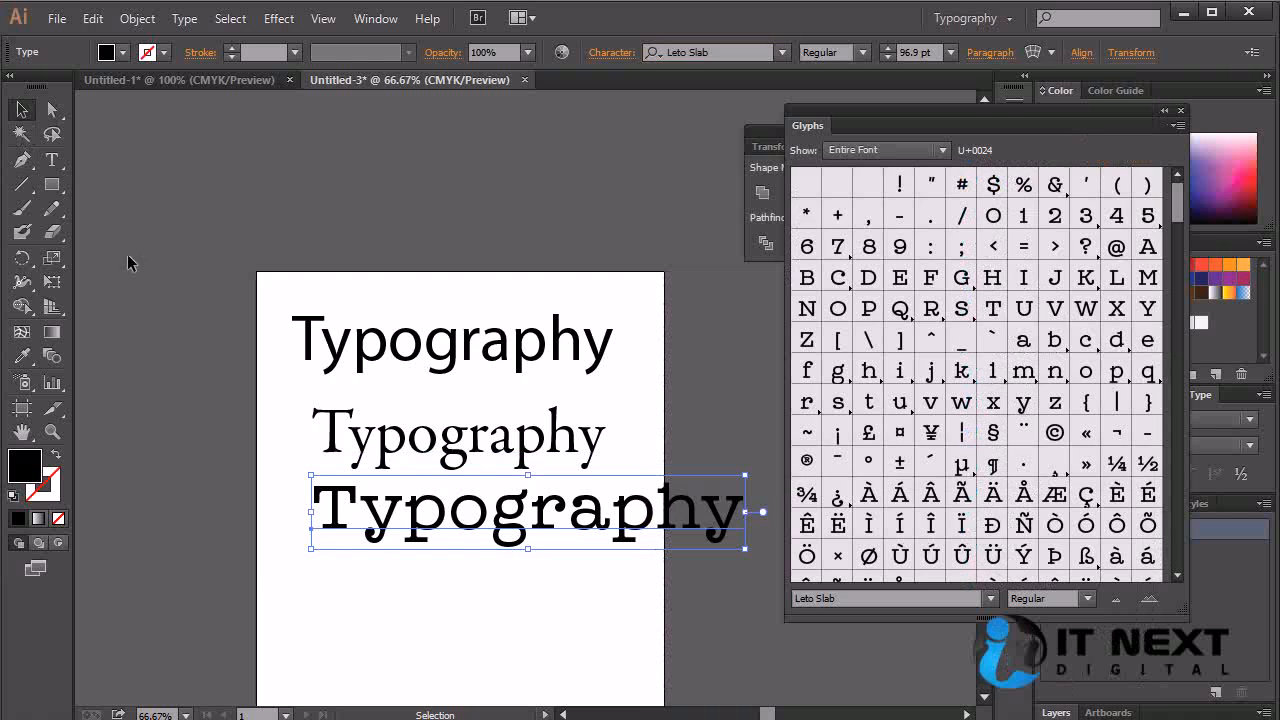
- Replace the Leto Slab line with a copy of it set in Mensura Slab Bold
drag(604, 510, 587, 617)
click(728, 53)
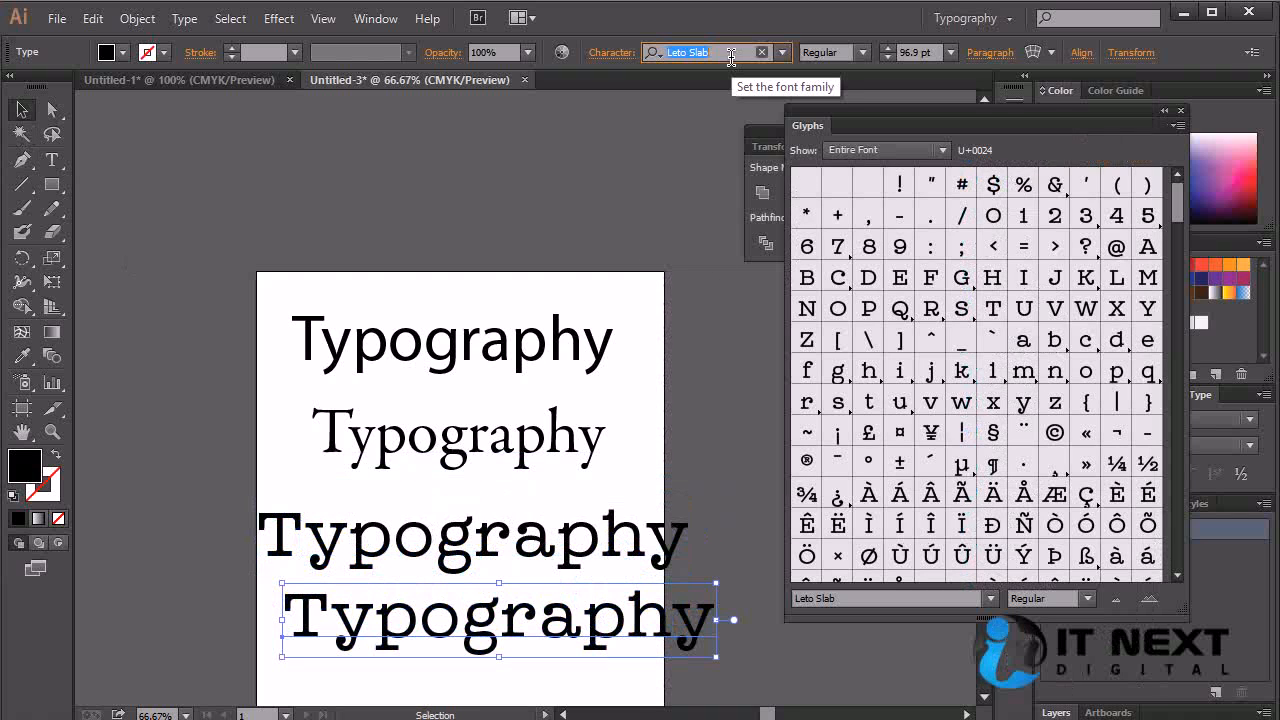
click(782, 52)
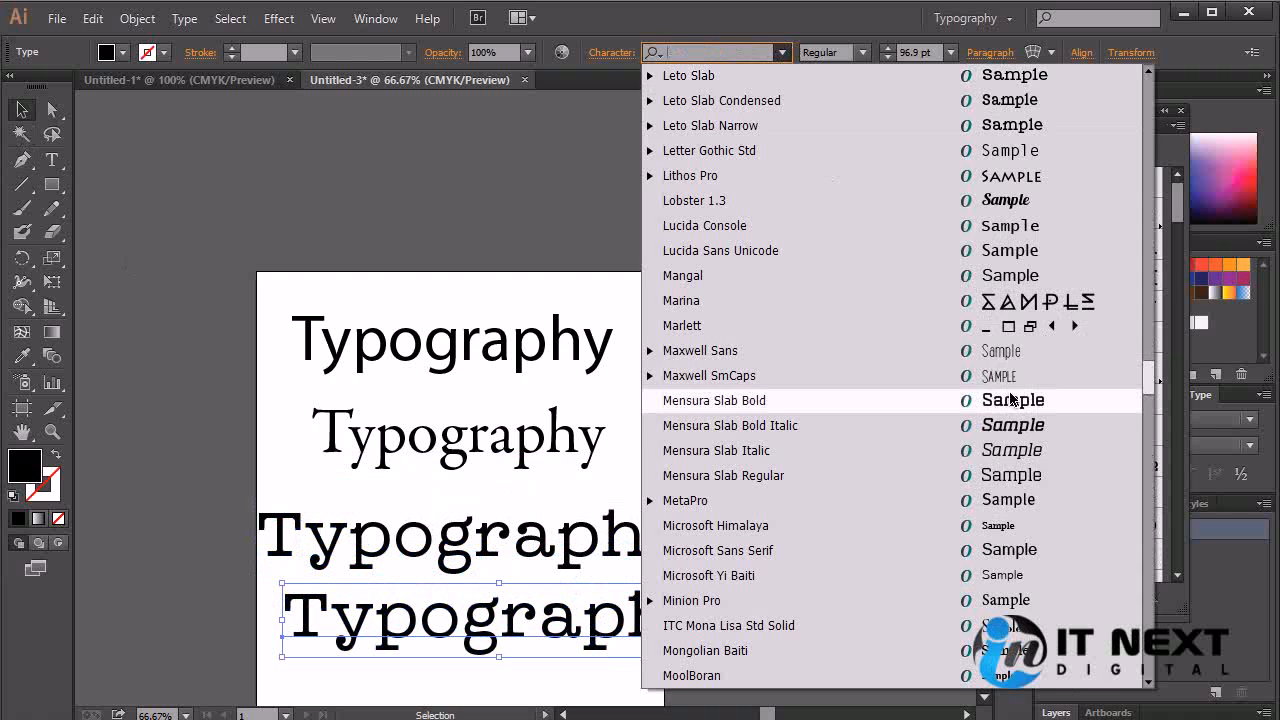
click(844, 404)
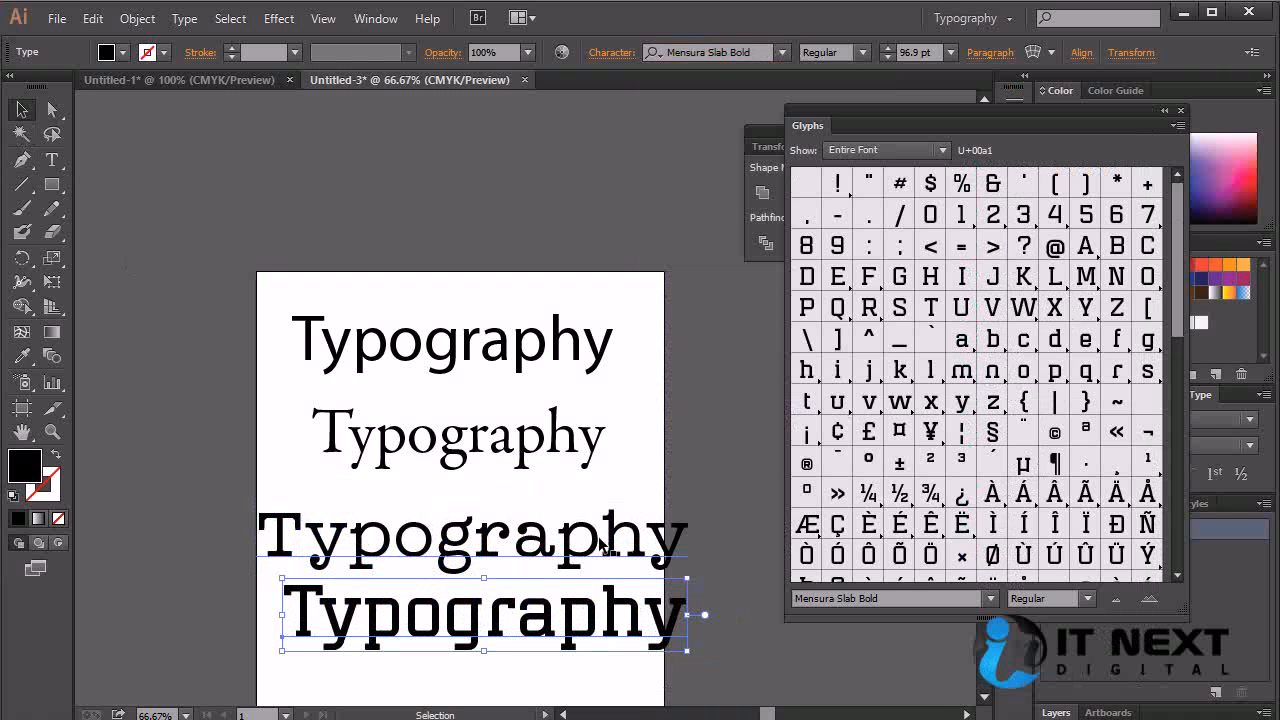
click(619, 545)
key(Delete)
- Duplicate the Mensura Slab line directly below it and set the copy's font to PF Champion Script Pro
mouse_move(587, 620)
mouse_down()
mouse_move(570, 528)
mouse_move(588, 626)
mouse_up()
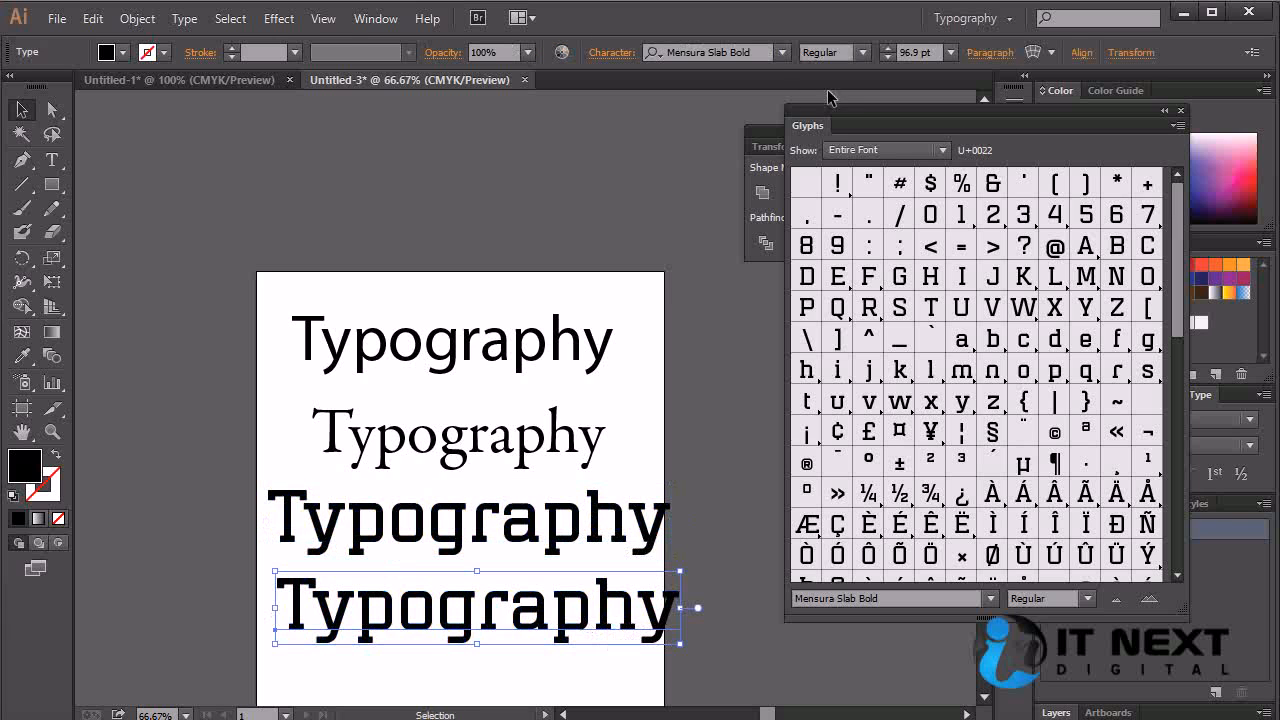
click(781, 52)
scroll(1033, 525, down, 12)
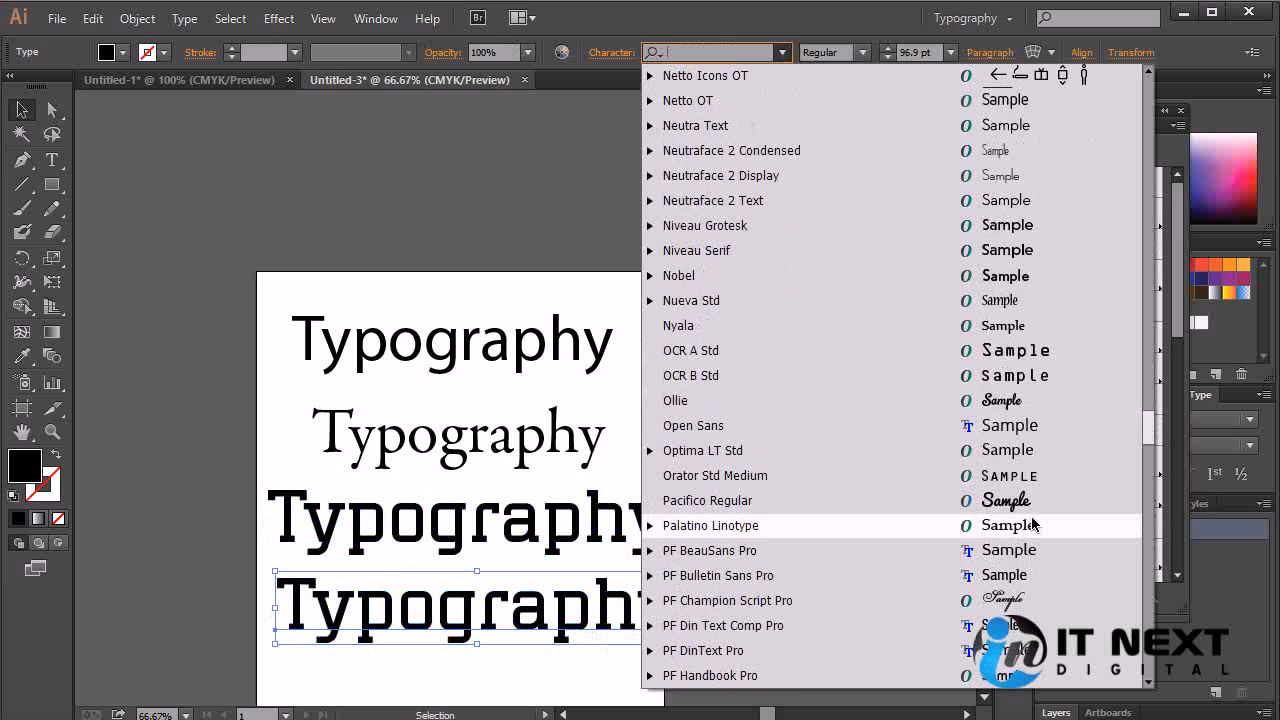
click(1036, 600)
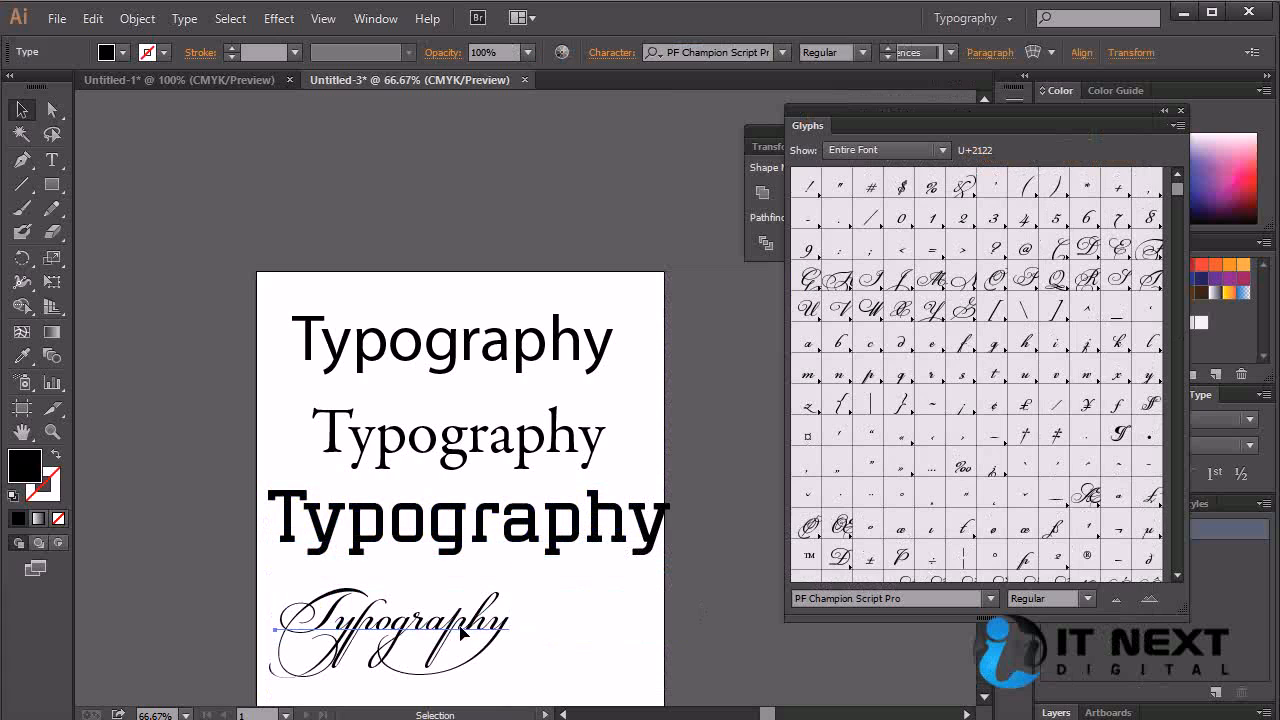
drag(480, 630, 476, 608)
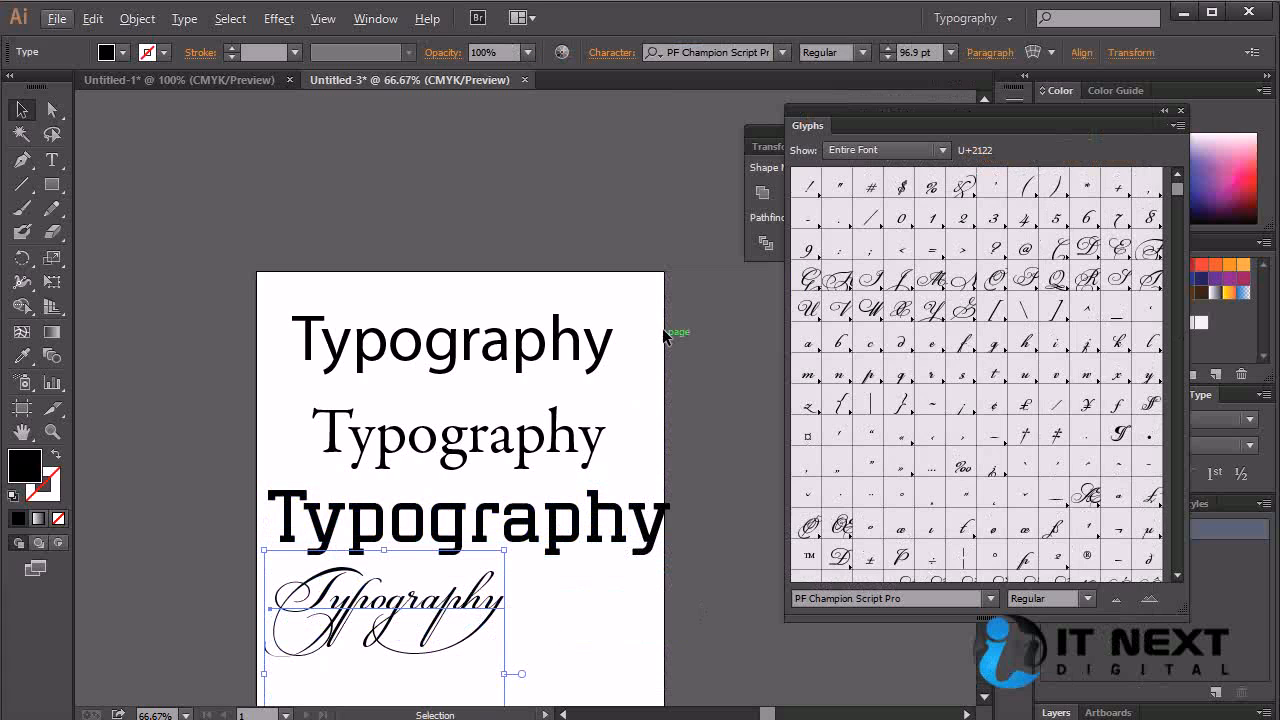
- Scale all four "Typography" lines down together to about 69.25 pt and move them to the upper part of the page
scroll(629, 400, down, 1)
drag(663, 287, 214, 578)
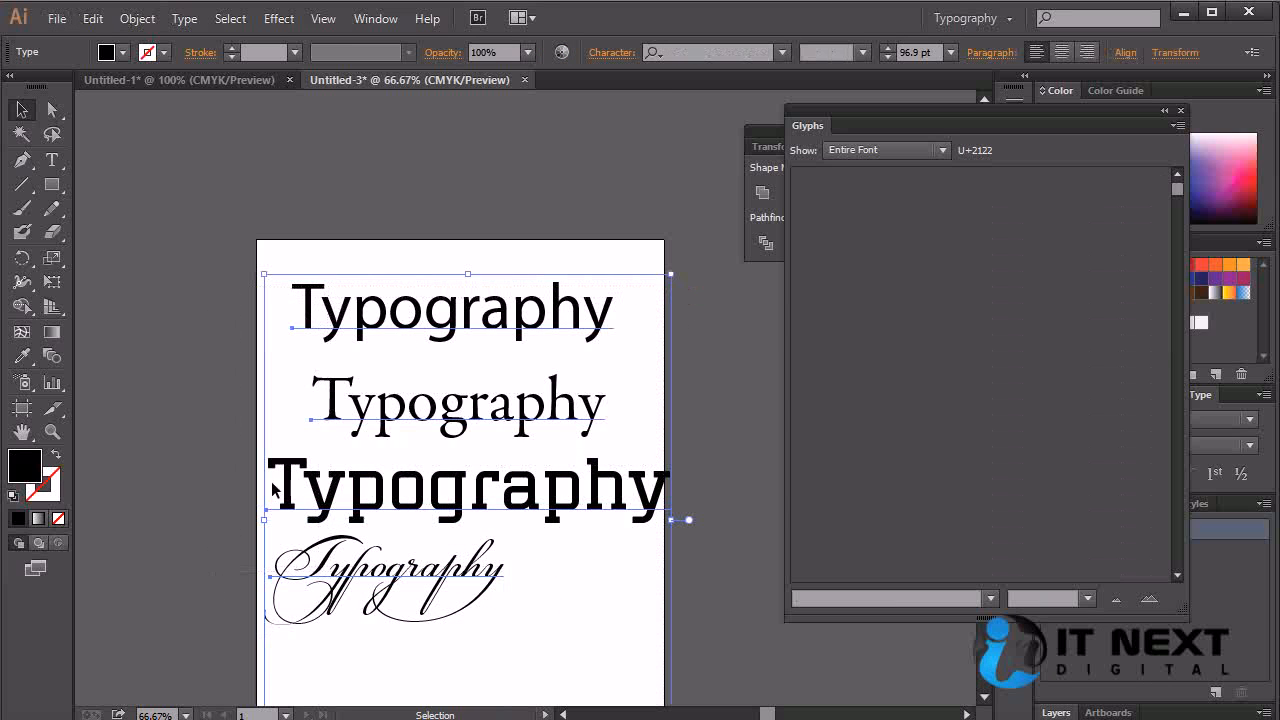
drag(265, 265, 380, 413)
drag(563, 509, 489, 350)
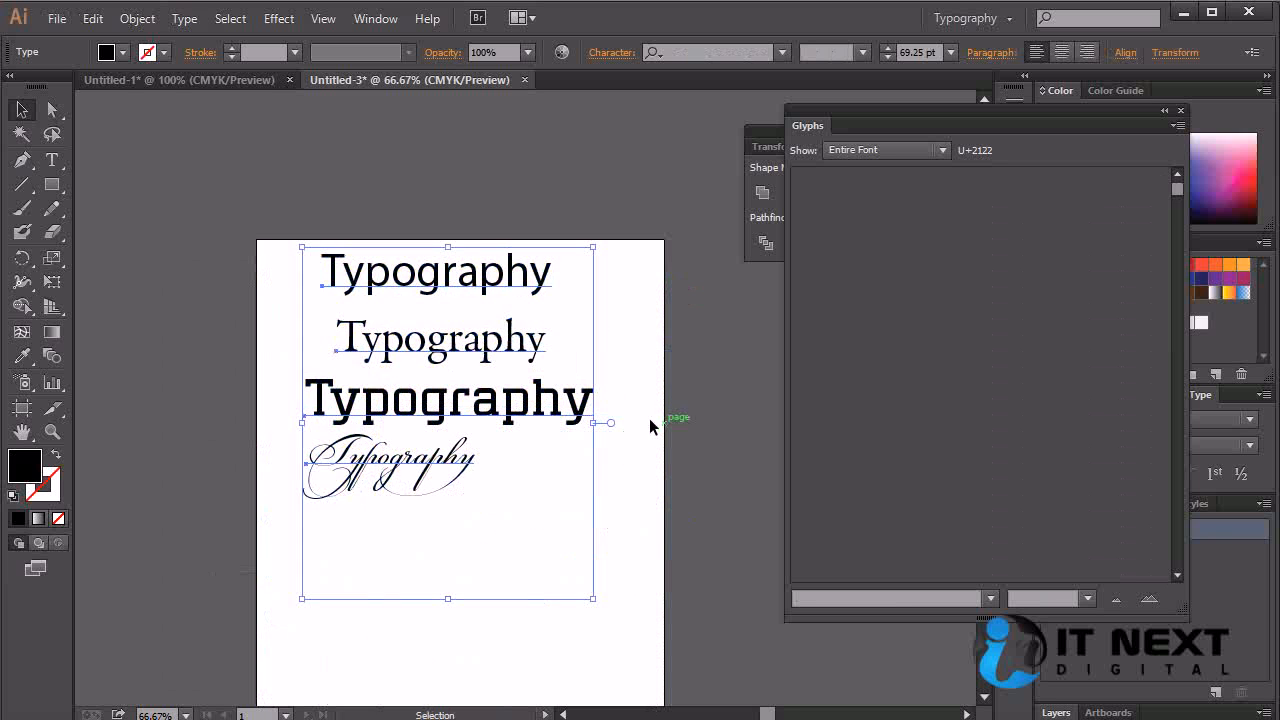
- Duplicate the Myriad Pro "Typography" line into the empty space below the script line
click(505, 345)
click(500, 290)
drag(506, 292, 512, 575)
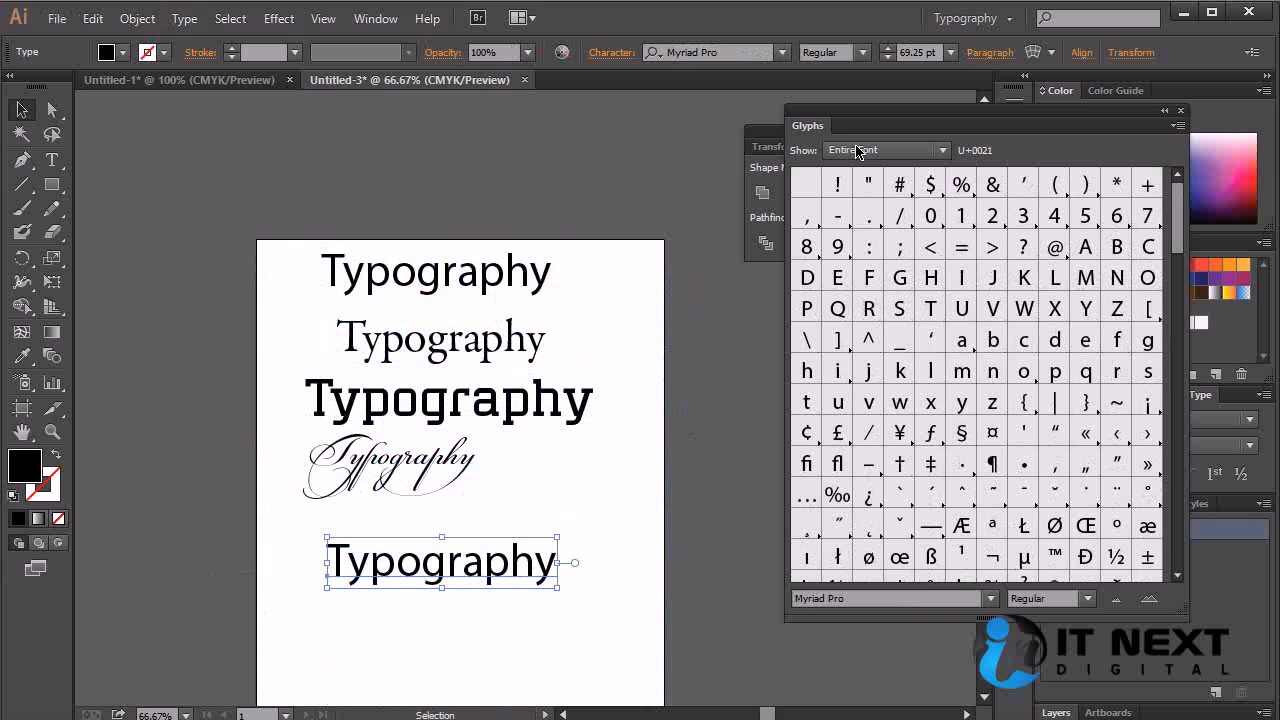
- Set the new "Typography" copy's font to OCR B Std and shift it slightly up and left below the script line
click(783, 52)
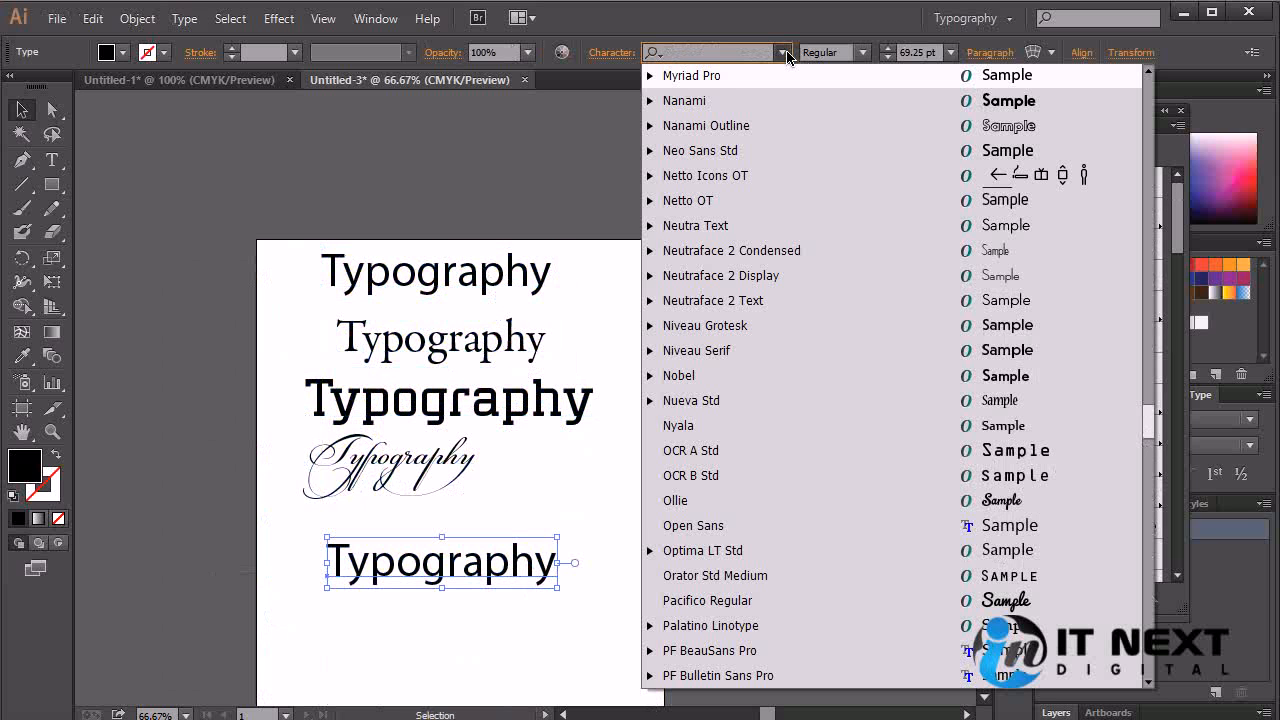
click(812, 477)
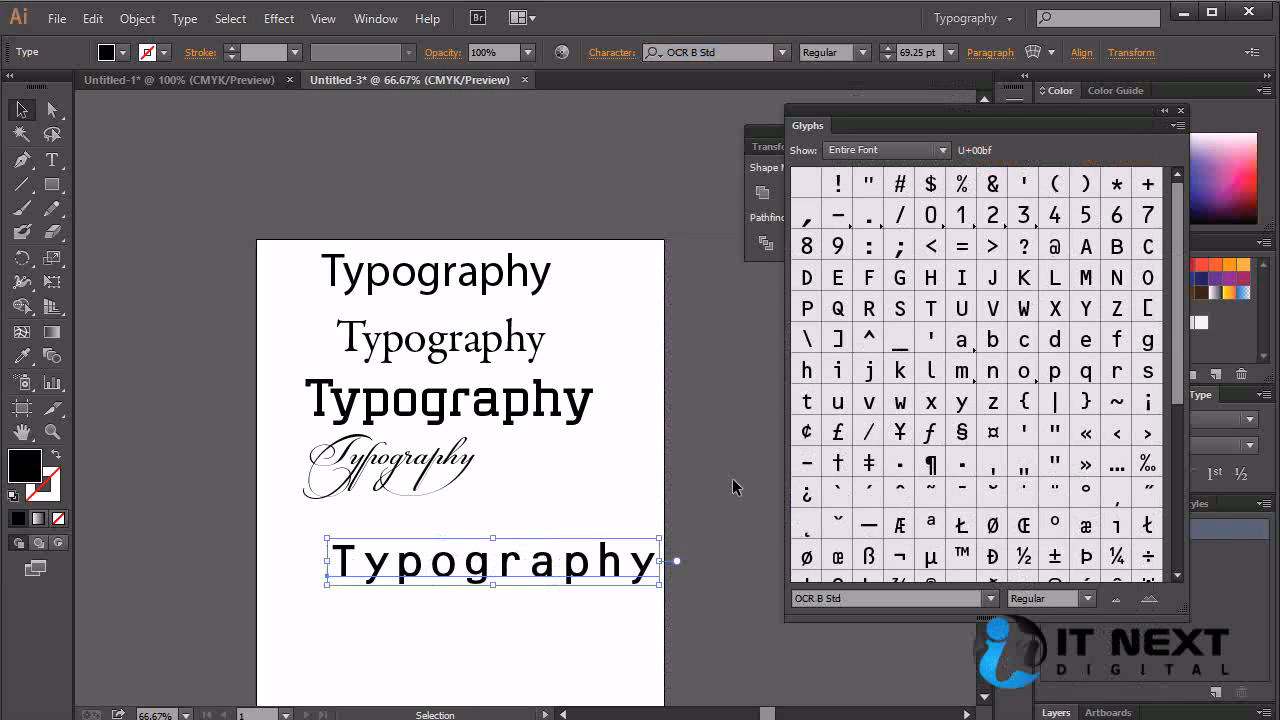
drag(603, 548, 562, 541)
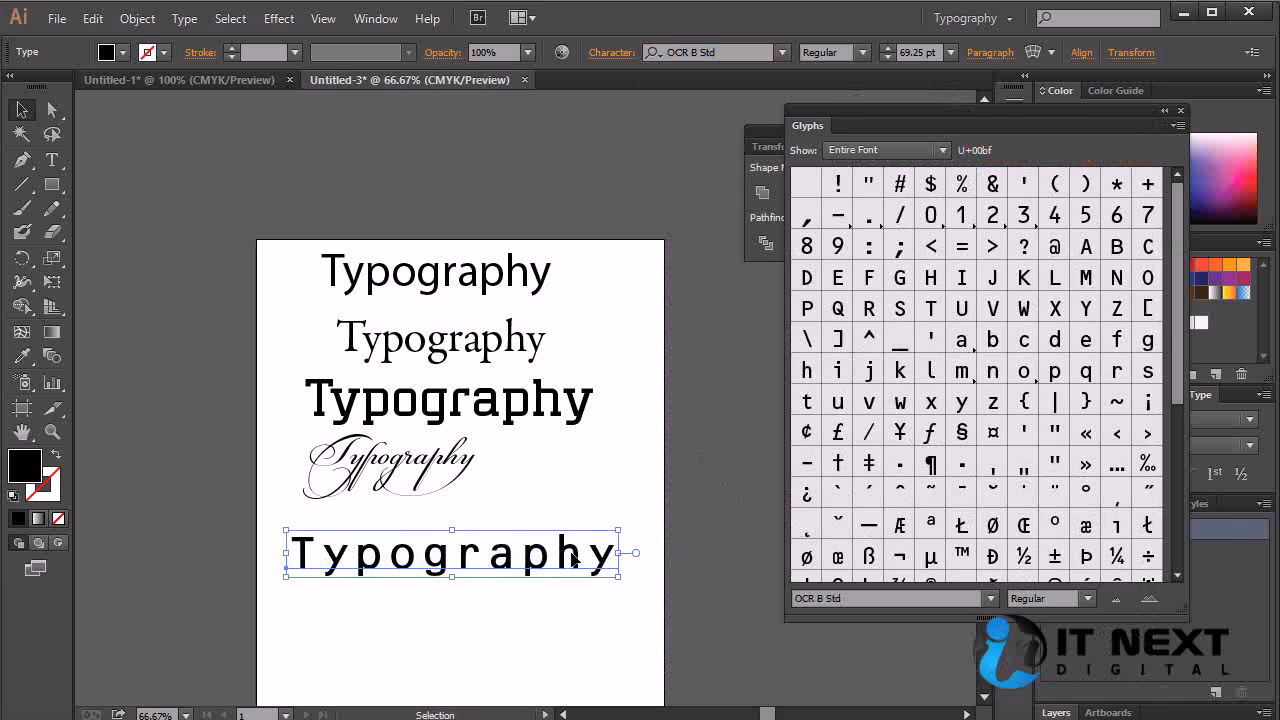
click(594, 626)
- Review the five "Typography" lines in turn, checking which font each one uses
click(537, 560)
click(540, 400)
click(524, 345)
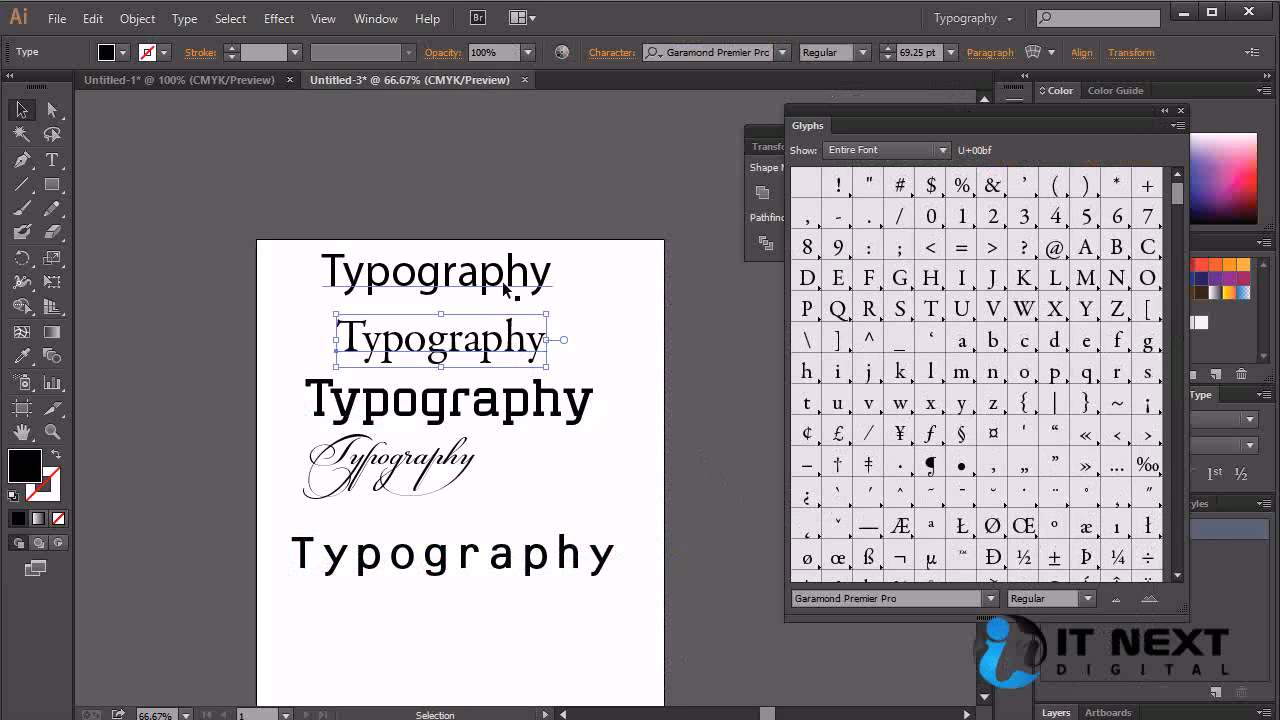
click(514, 272)
click(490, 560)
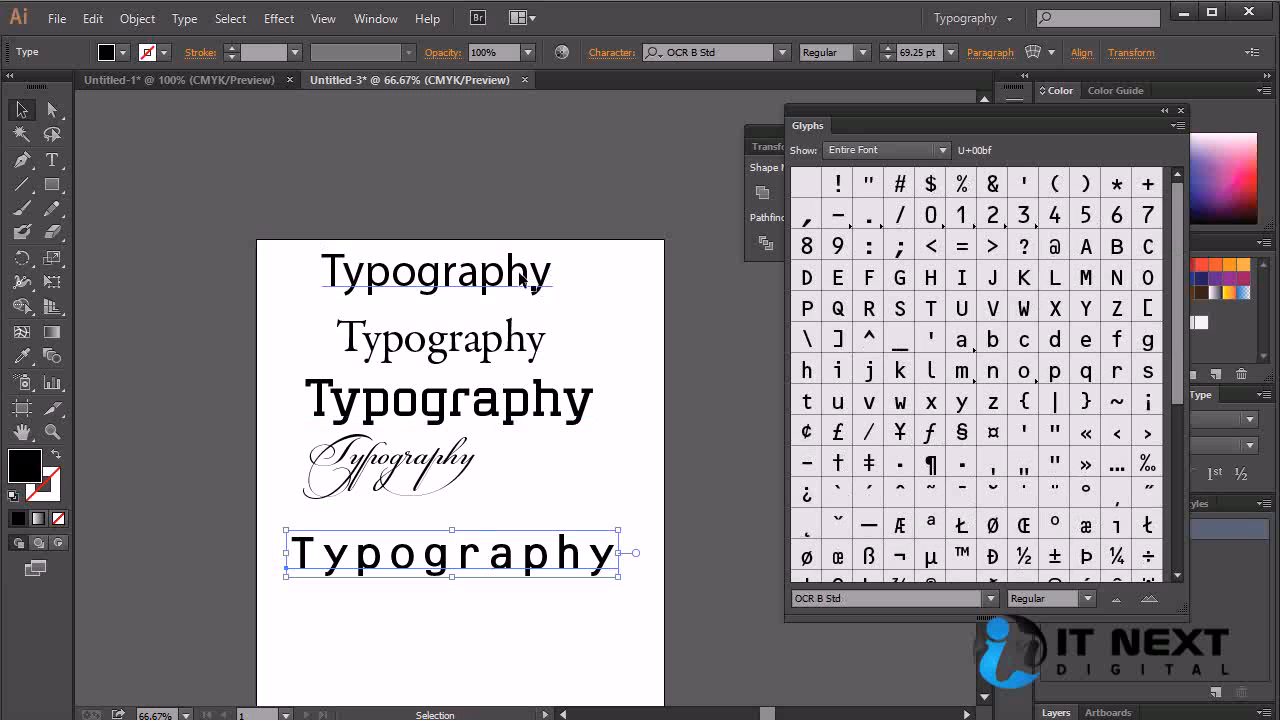
drag(666, 208, 363, 644)
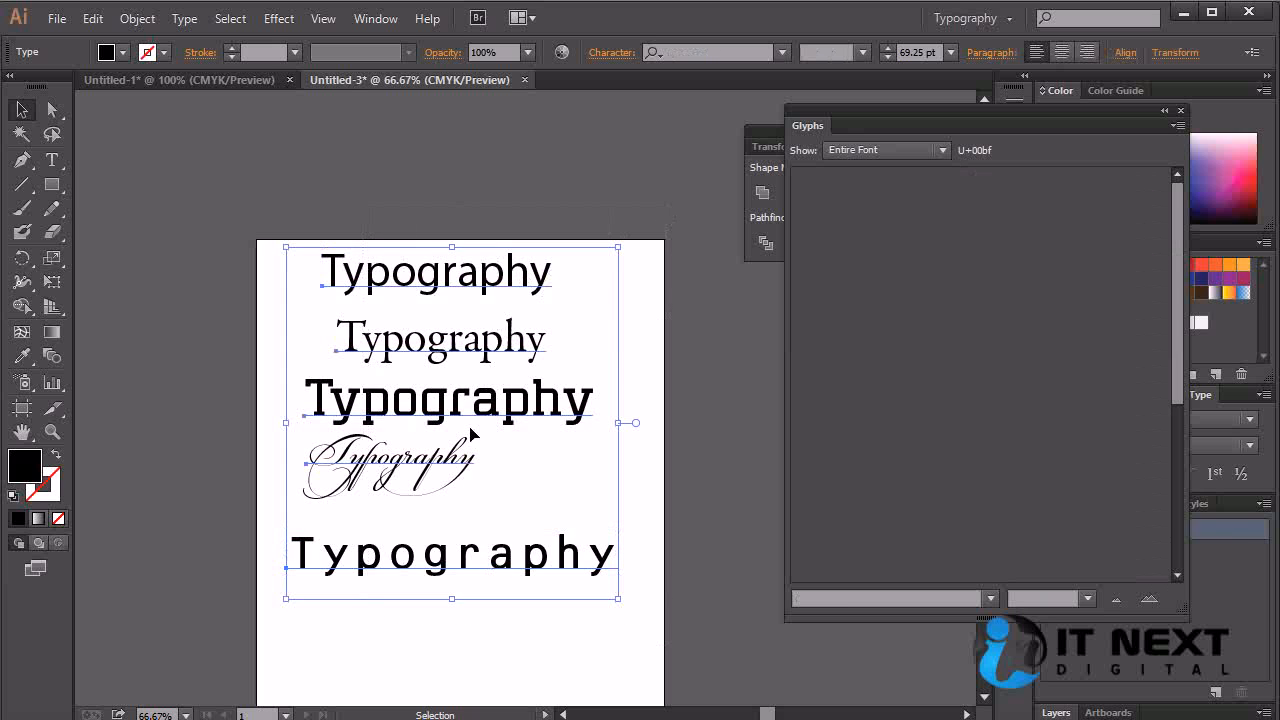
click(678, 297)
click(548, 288)
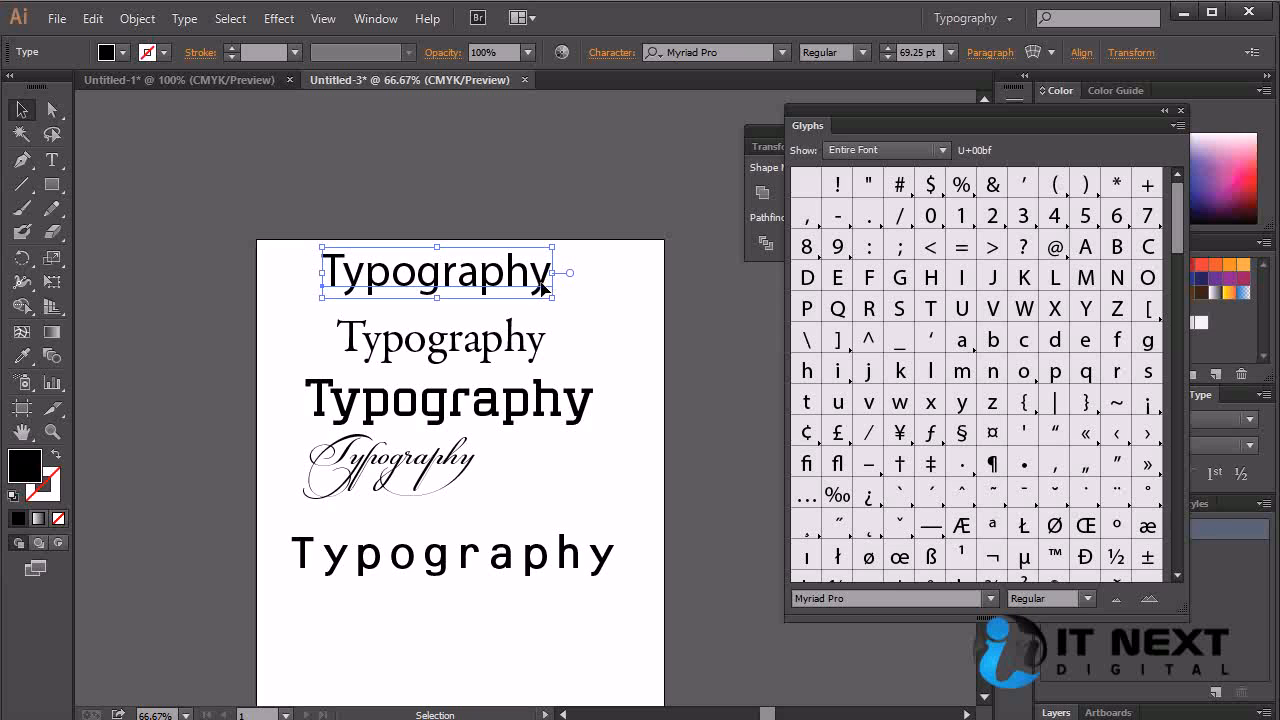
click(513, 345)
click(505, 415)
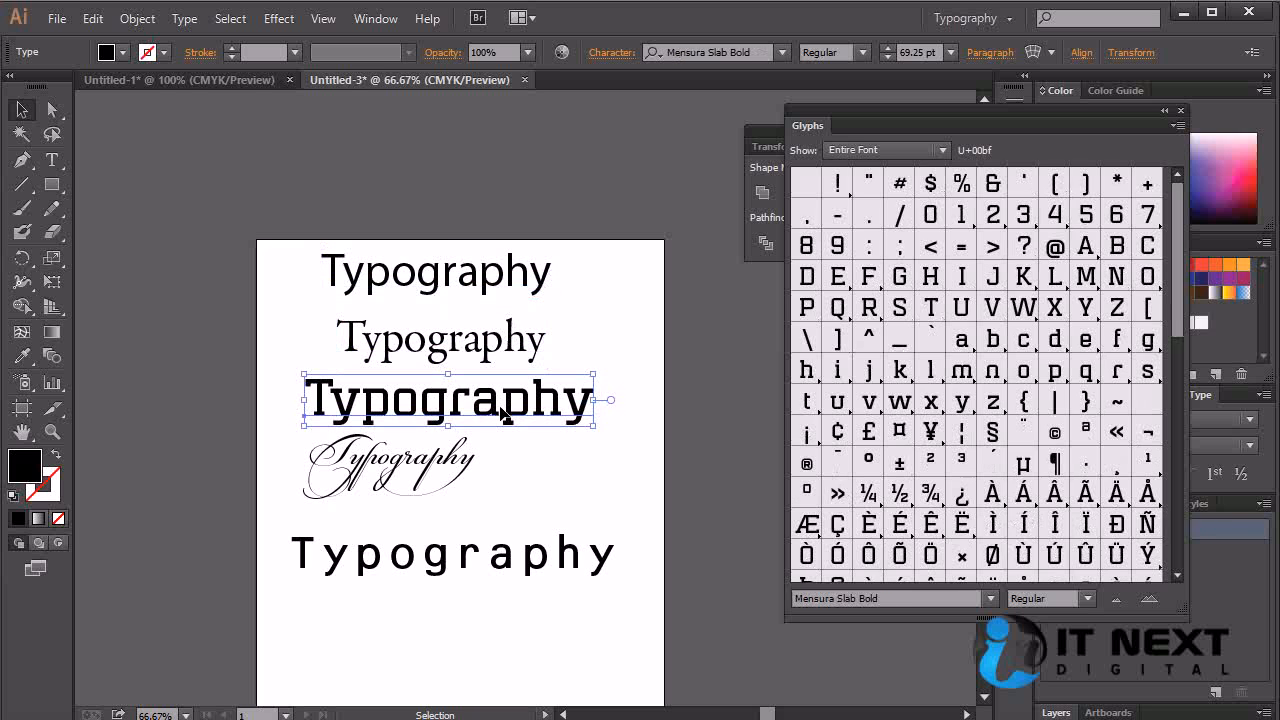
click(422, 478)
click(578, 566)
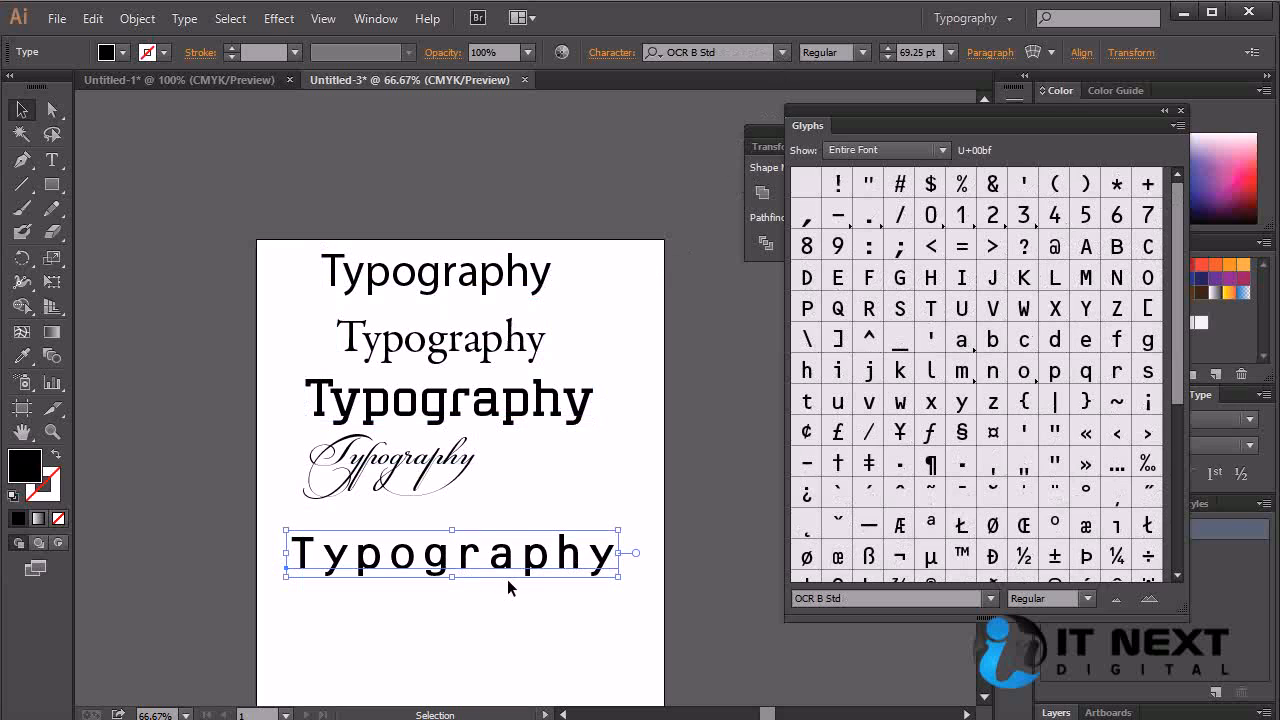
- Duplicate the OCR B Std line directly below it and set the copy's font to Bauer Bodoni Std 2 Black Condensed
drag(530, 545, 535, 636)
click(708, 53)
text(b)
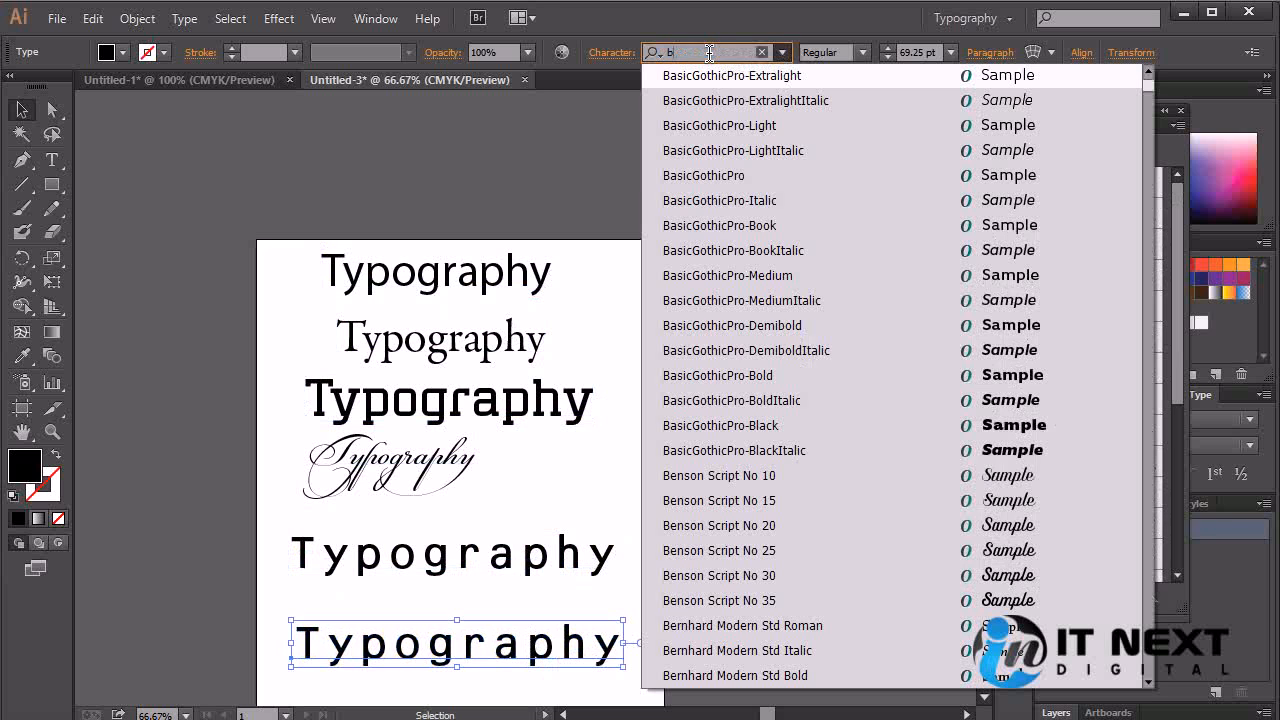
text(odo)
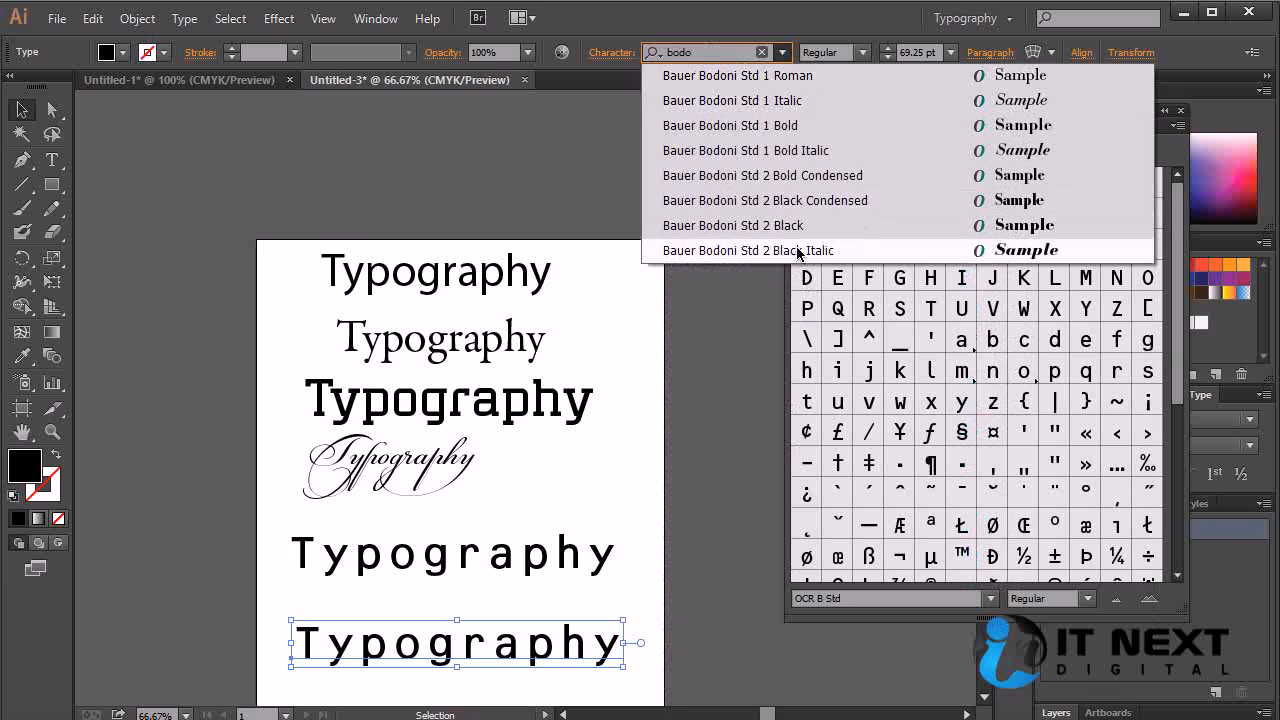
click(968, 201)
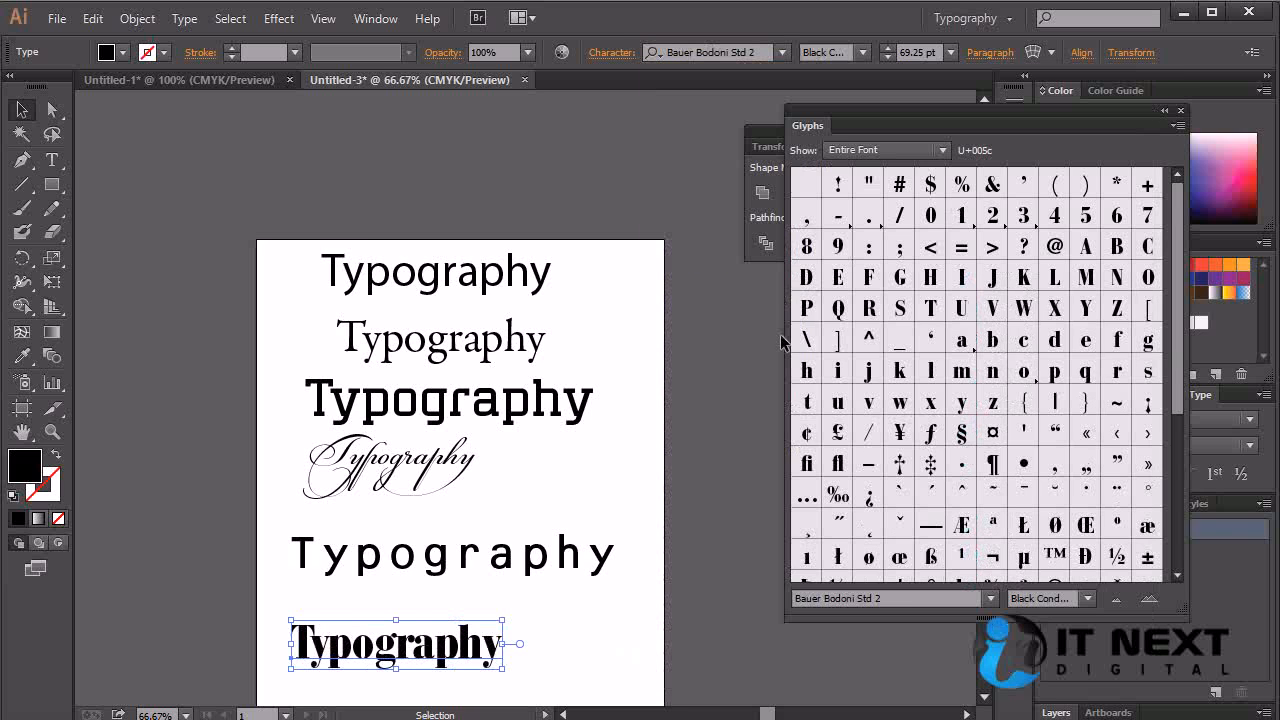
- Scale the Bauer Bodoni "Typography" line up proportionally to about 113.4 pt
drag(503, 622, 640, 588)
click(703, 645)
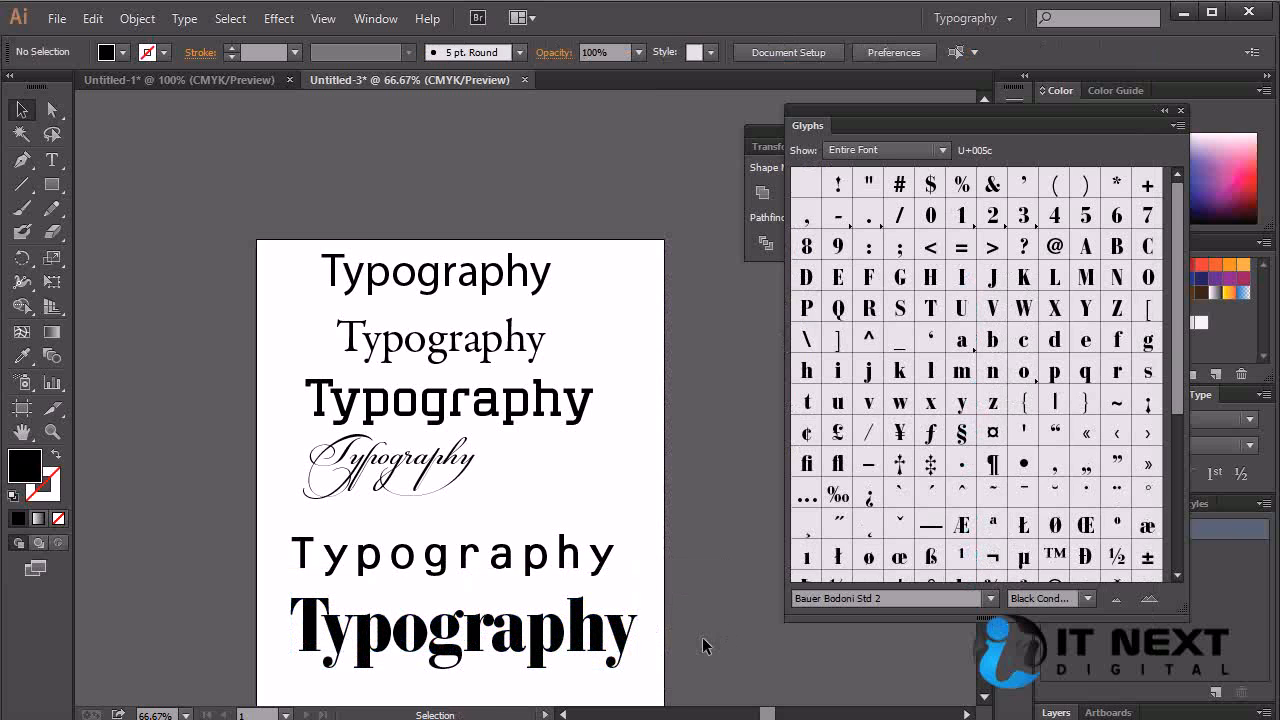
click(596, 640)
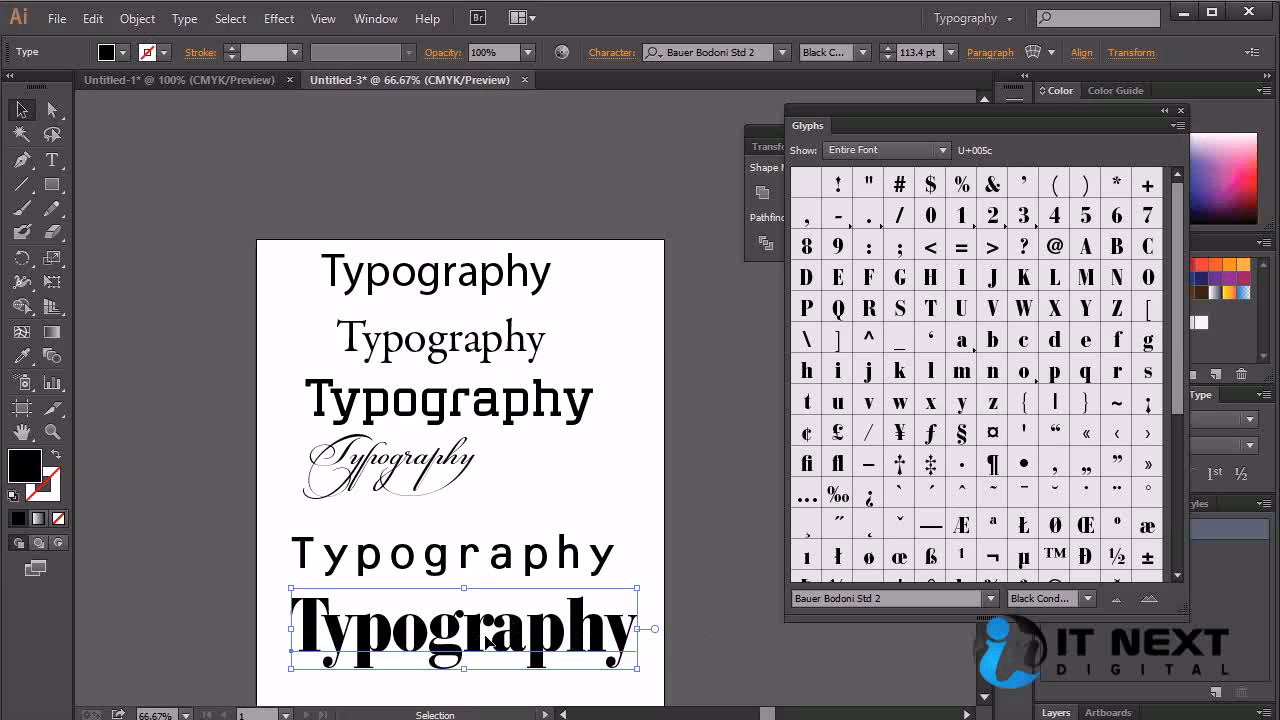
click(708, 645)
click(545, 645)
drag(646, 240, 290, 698)
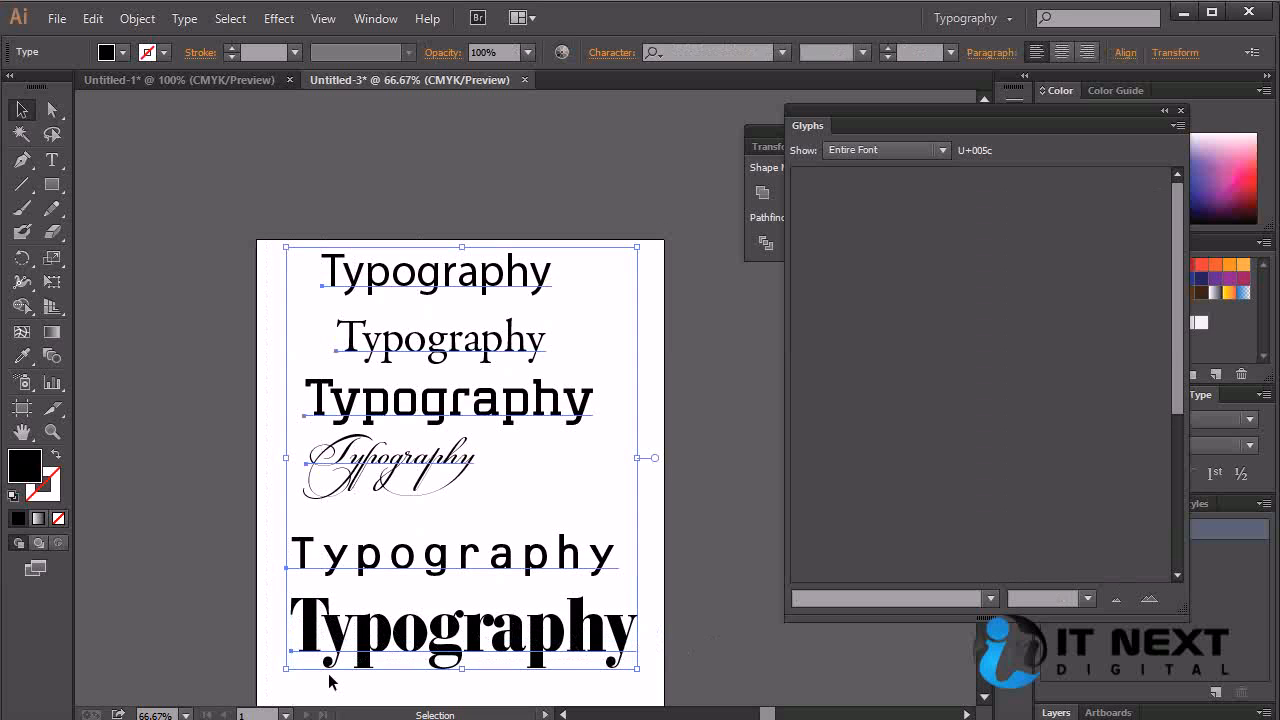
click(740, 451)
- Move the OCR B Std and Bauer Bodoni lines up, closer to the script line above them
drag(512, 566, 512, 521)
drag(505, 657, 505, 635)
drag(503, 521, 503, 556)
click(783, 52)
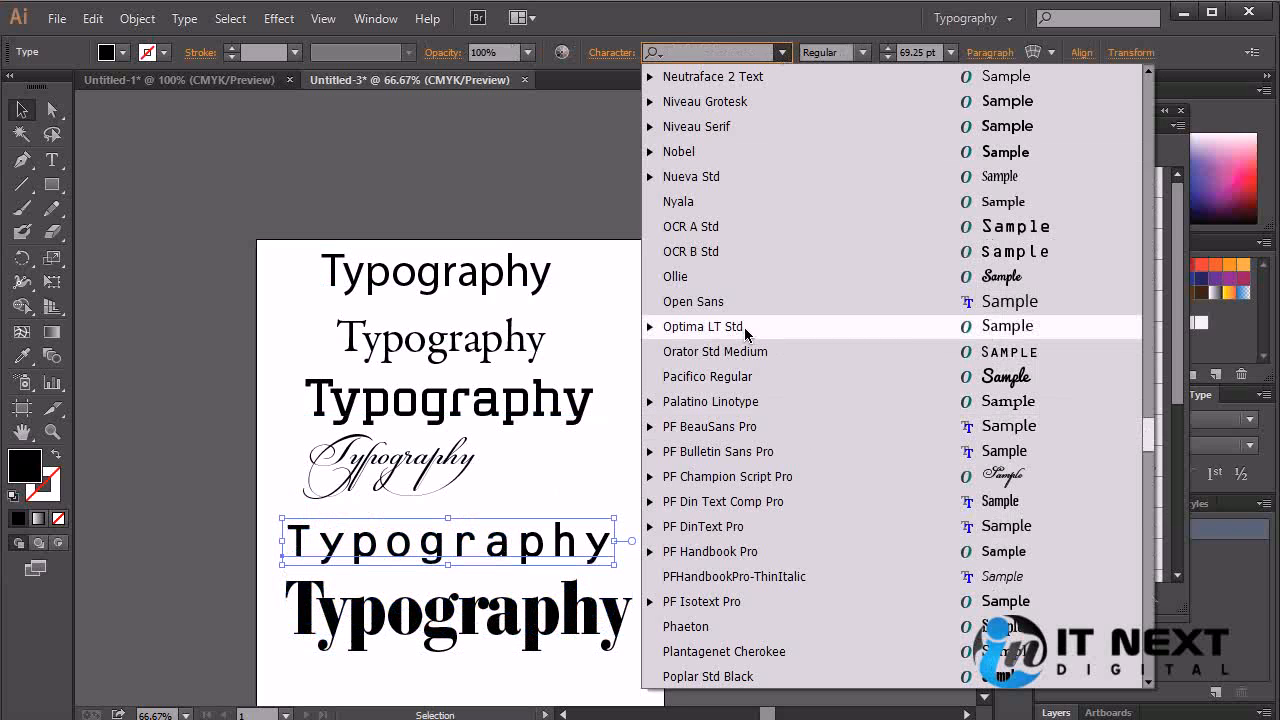
click(309, 295)
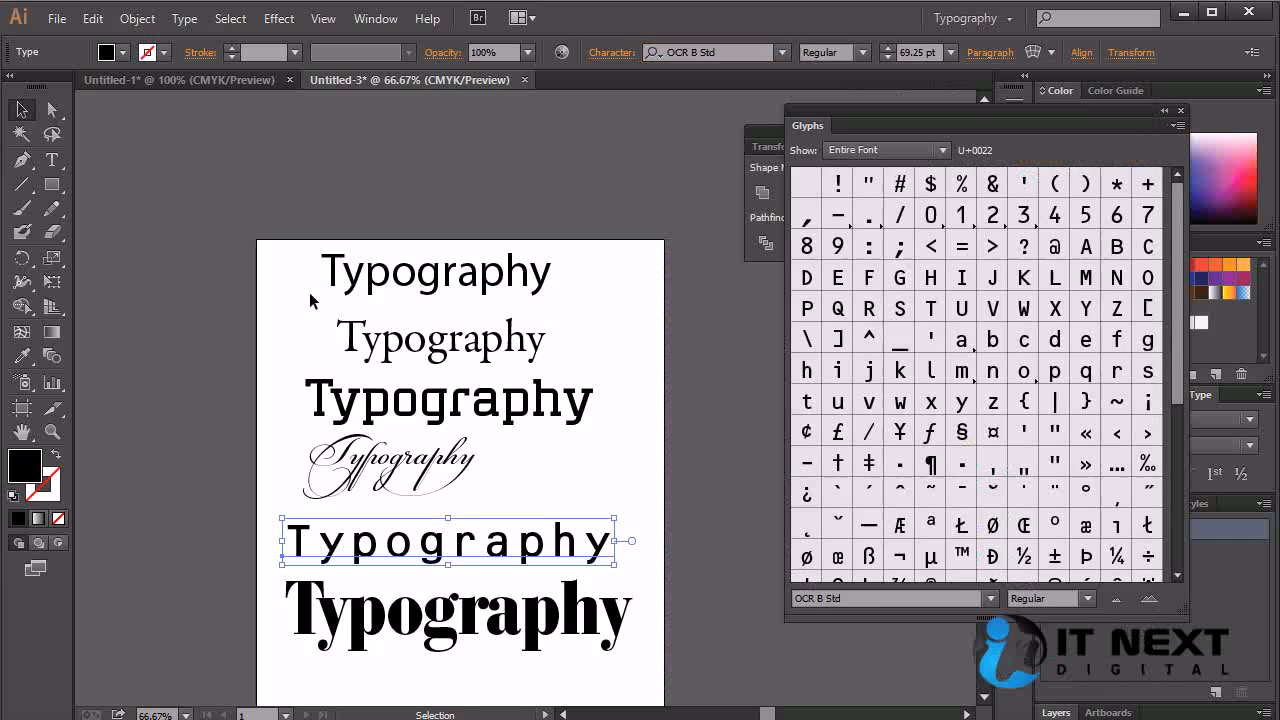
- Select all six "Typography" lines and move them slightly down together on the page
click(309, 295)
drag(242, 245, 644, 664)
drag(540, 410, 538, 423)
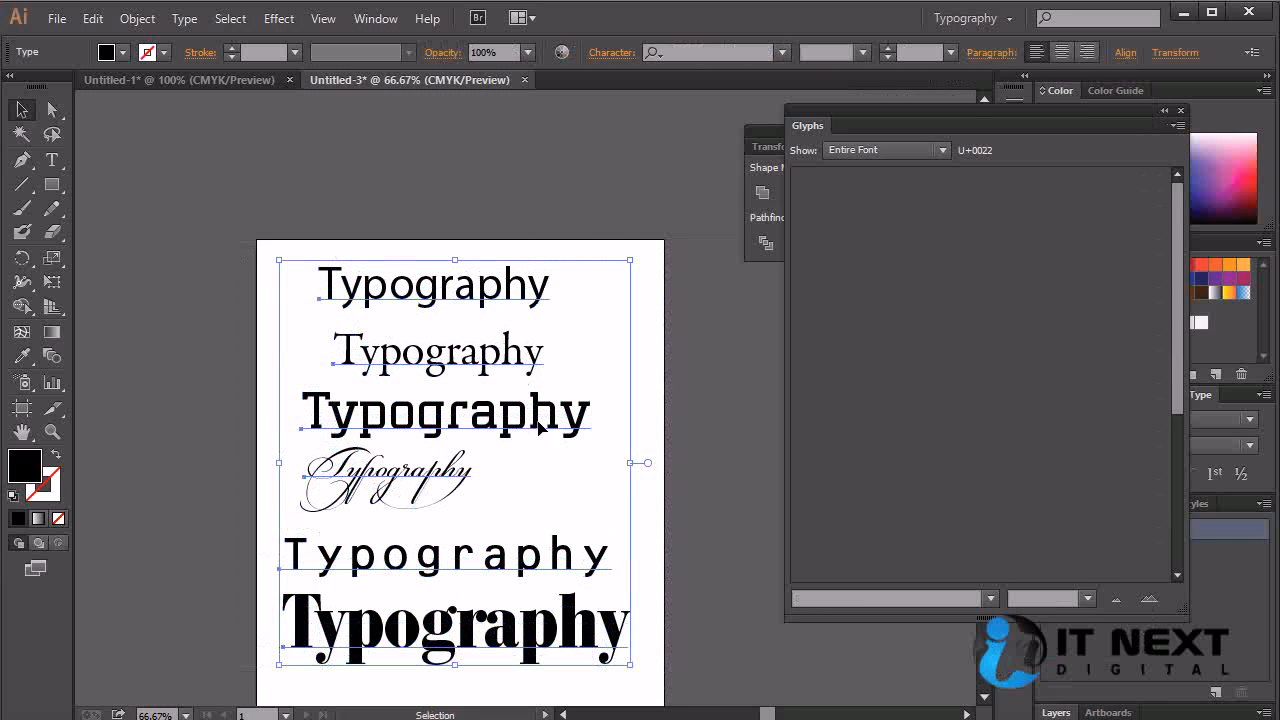